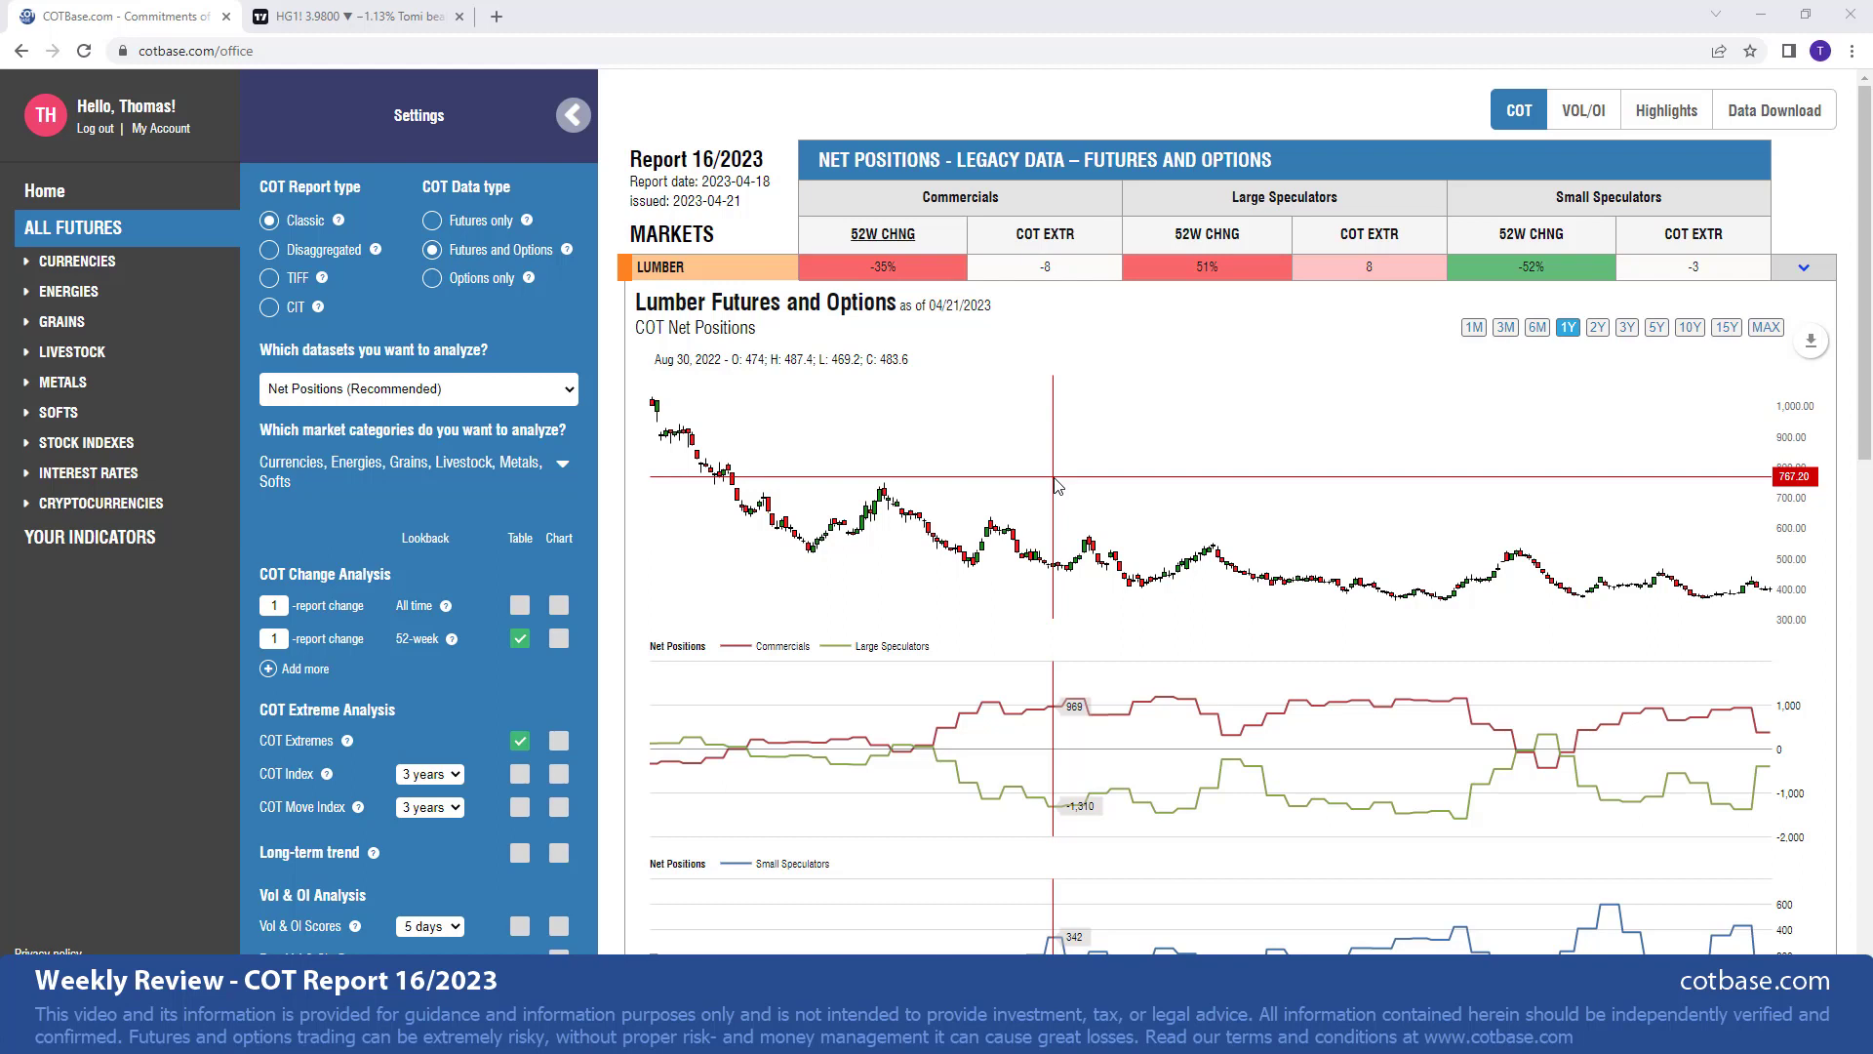
- From Home, open ON COT and scroll through the COT basics explanation of report types and schedules
left_click(915, 240)
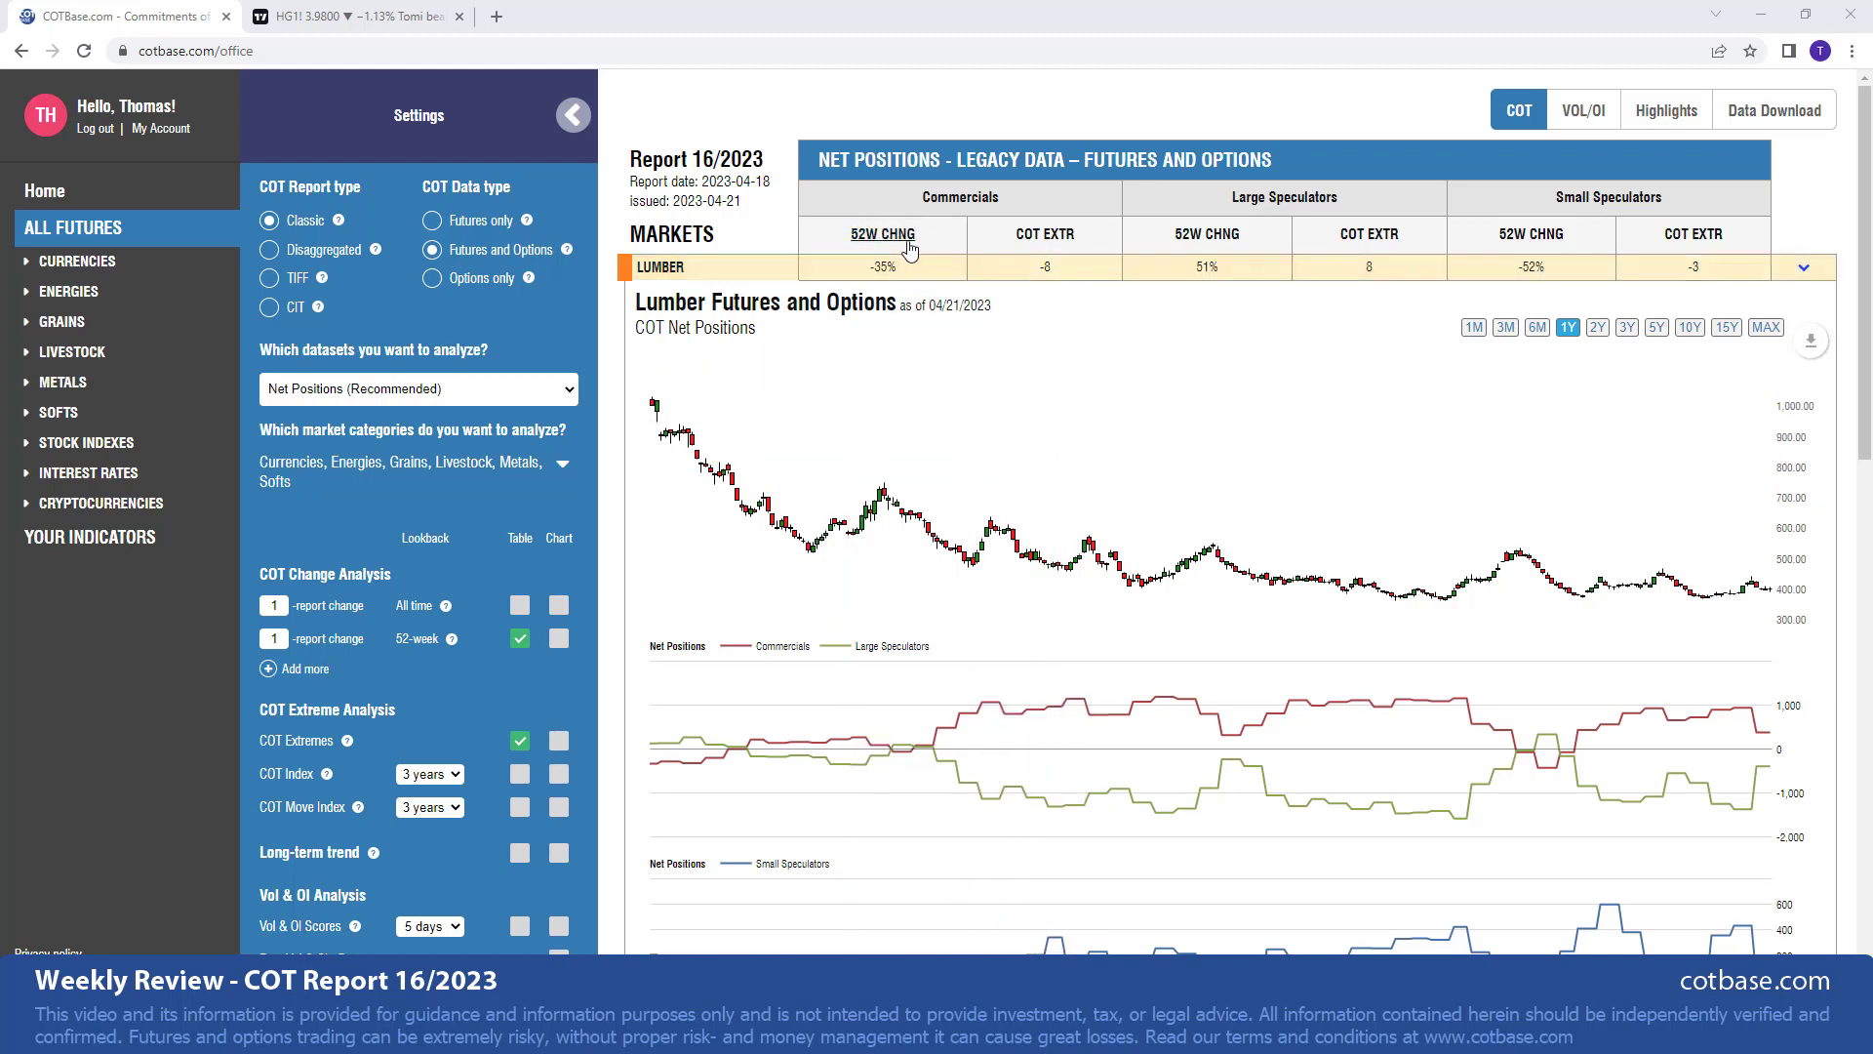
left_click(44, 190)
left_click(724, 117)
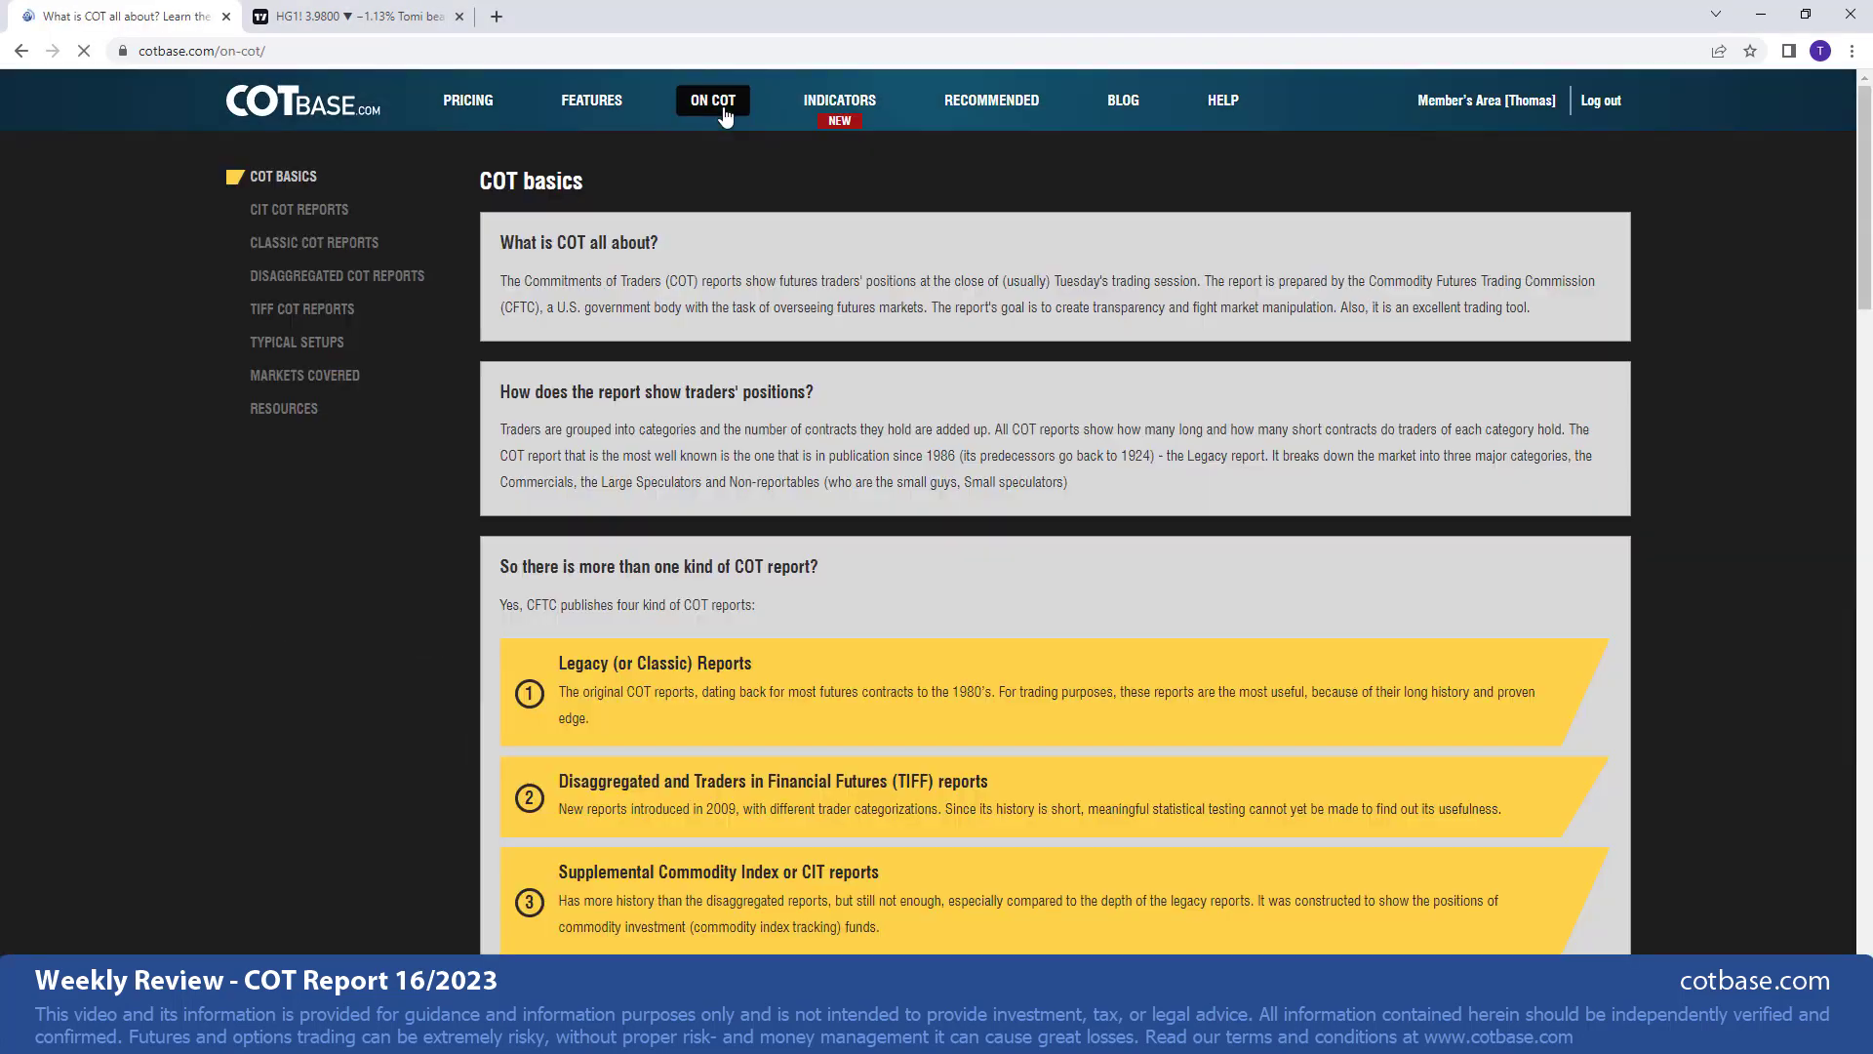
scroll(786, 322, "down", 5)
scroll(796, 377, "down", 15)
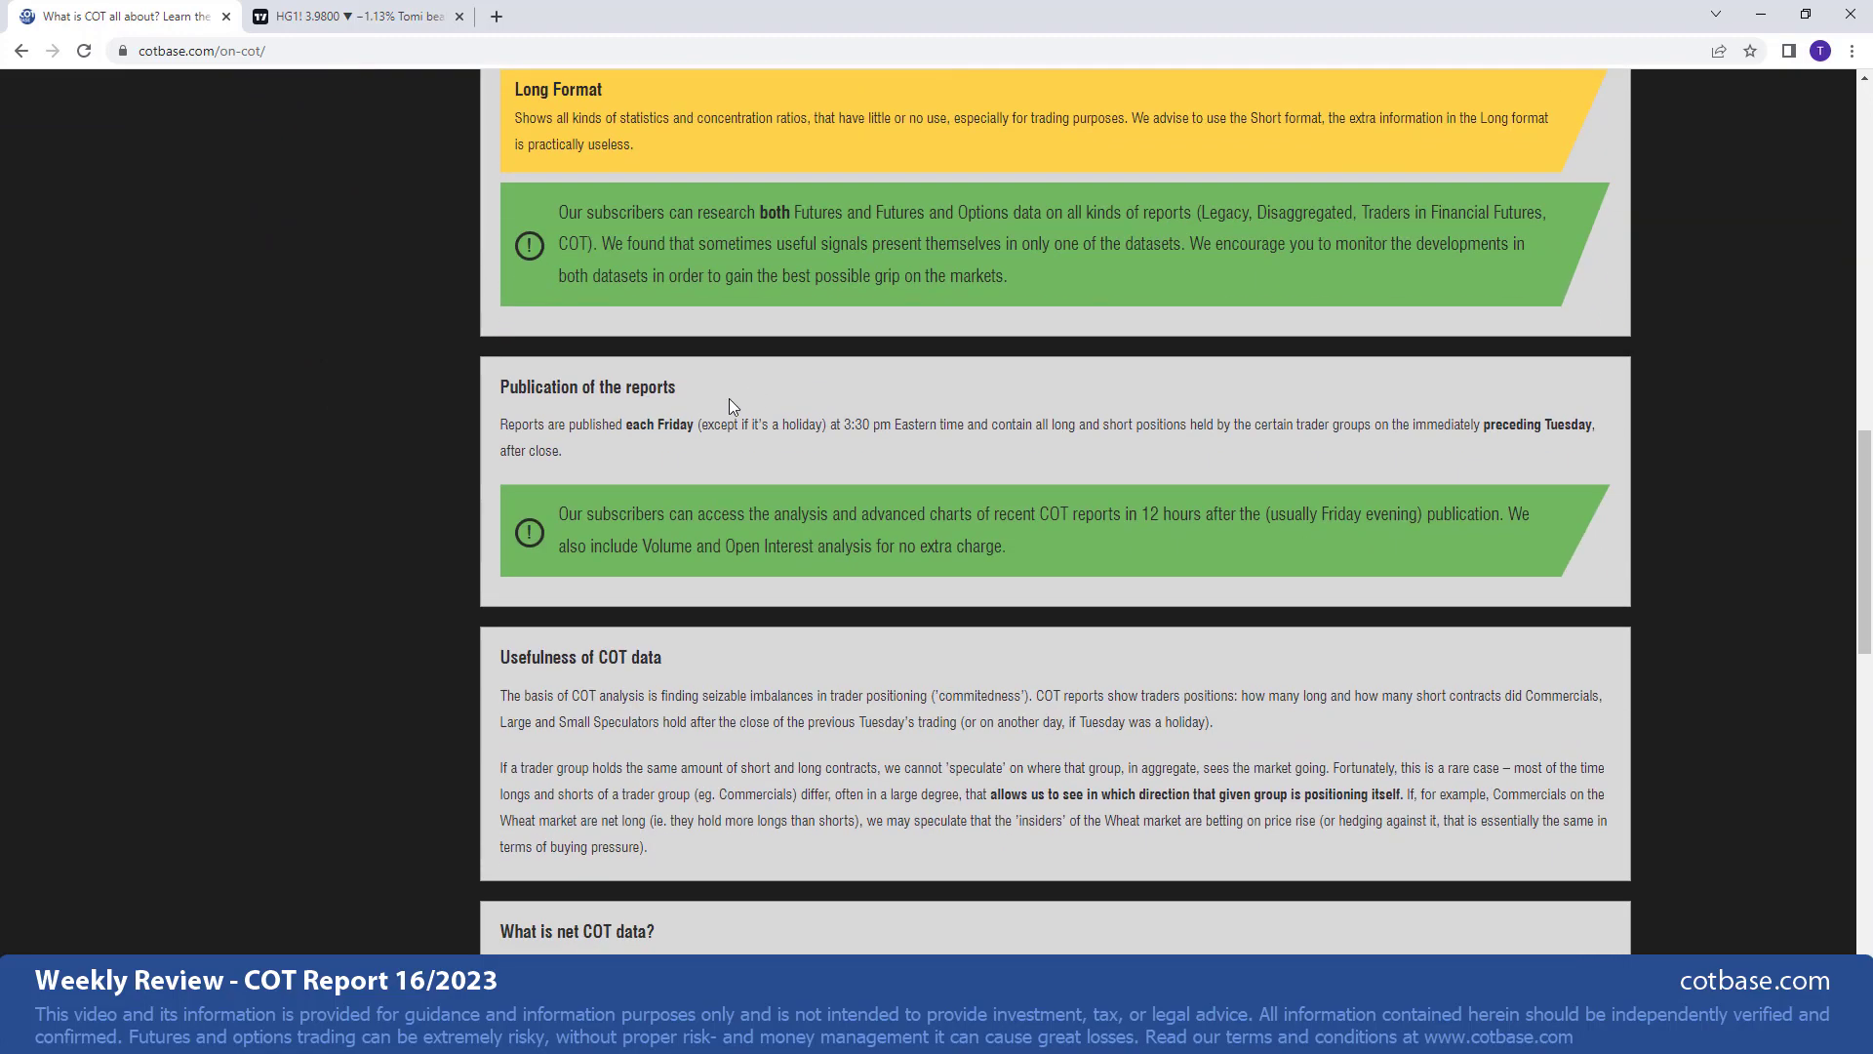
scroll(694, 409, "up", 15)
scroll(695, 414, "up", 1)
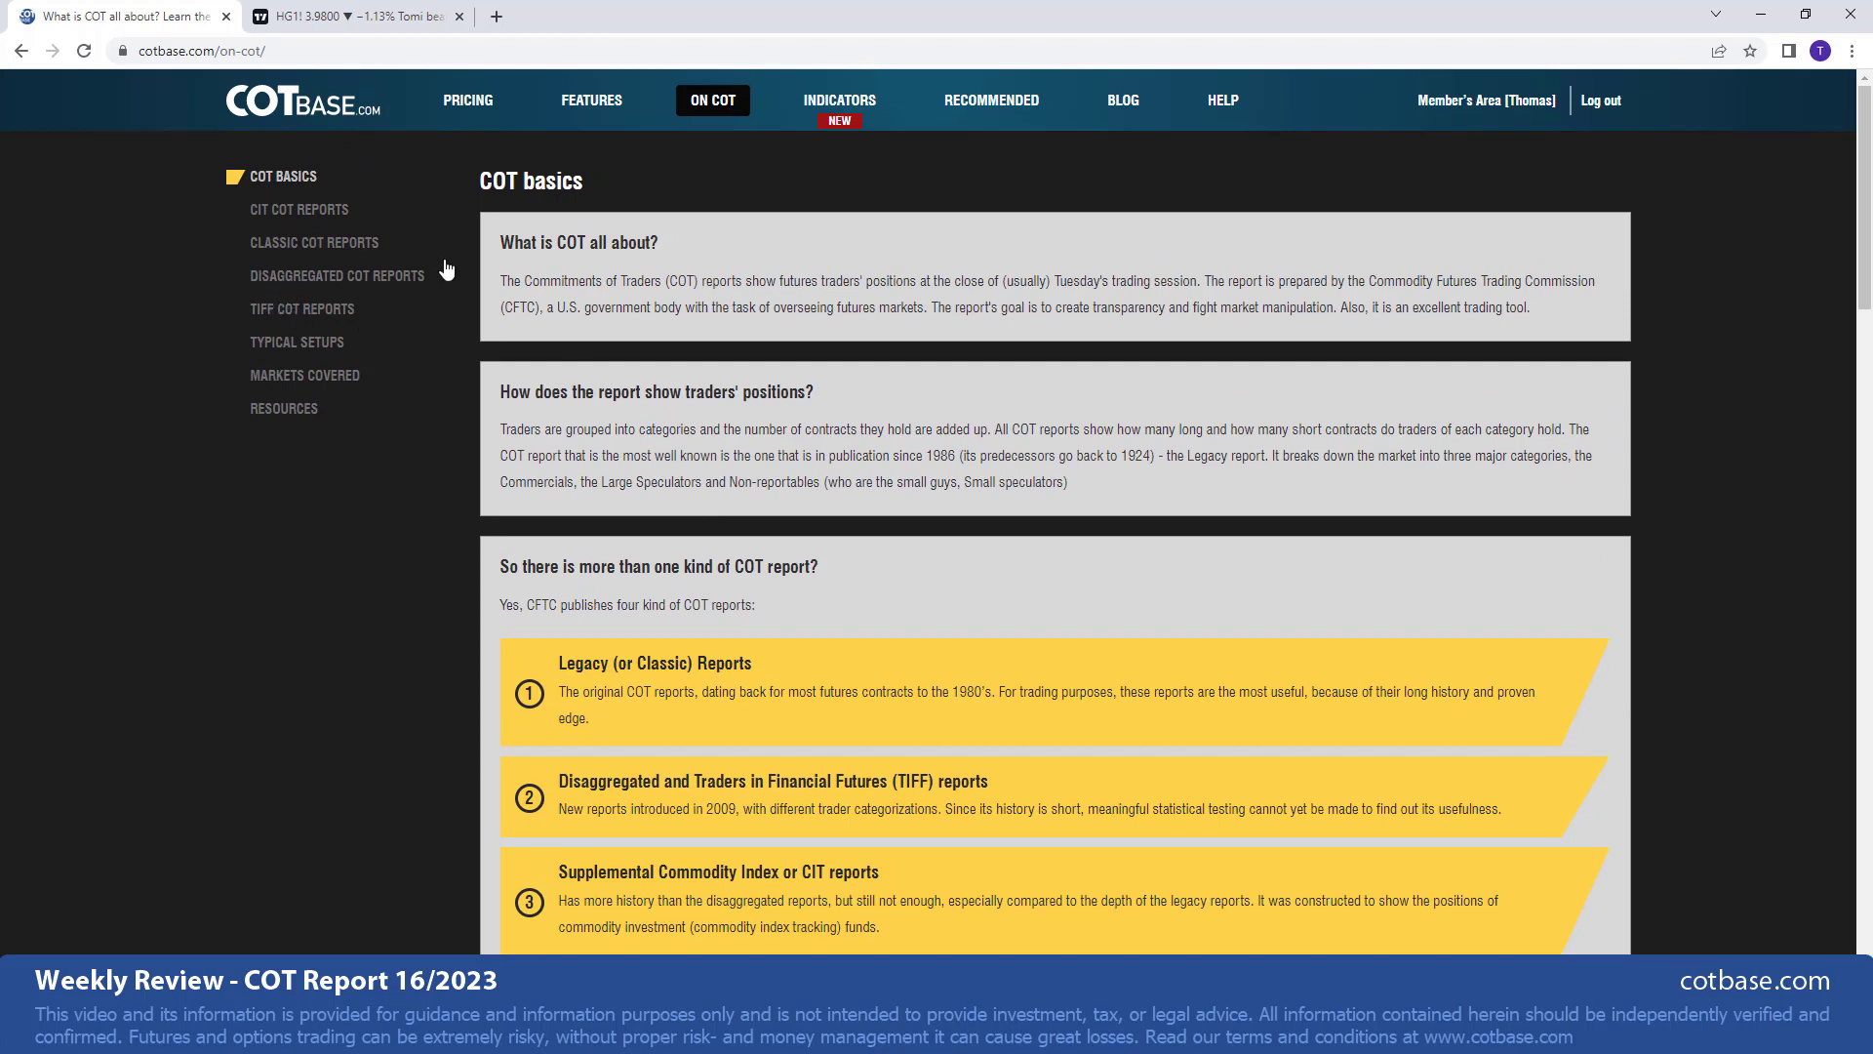
- Open HELP and scroll through the How to use? tutorial videos on iCOT signals and alerts
left_click(1221, 102)
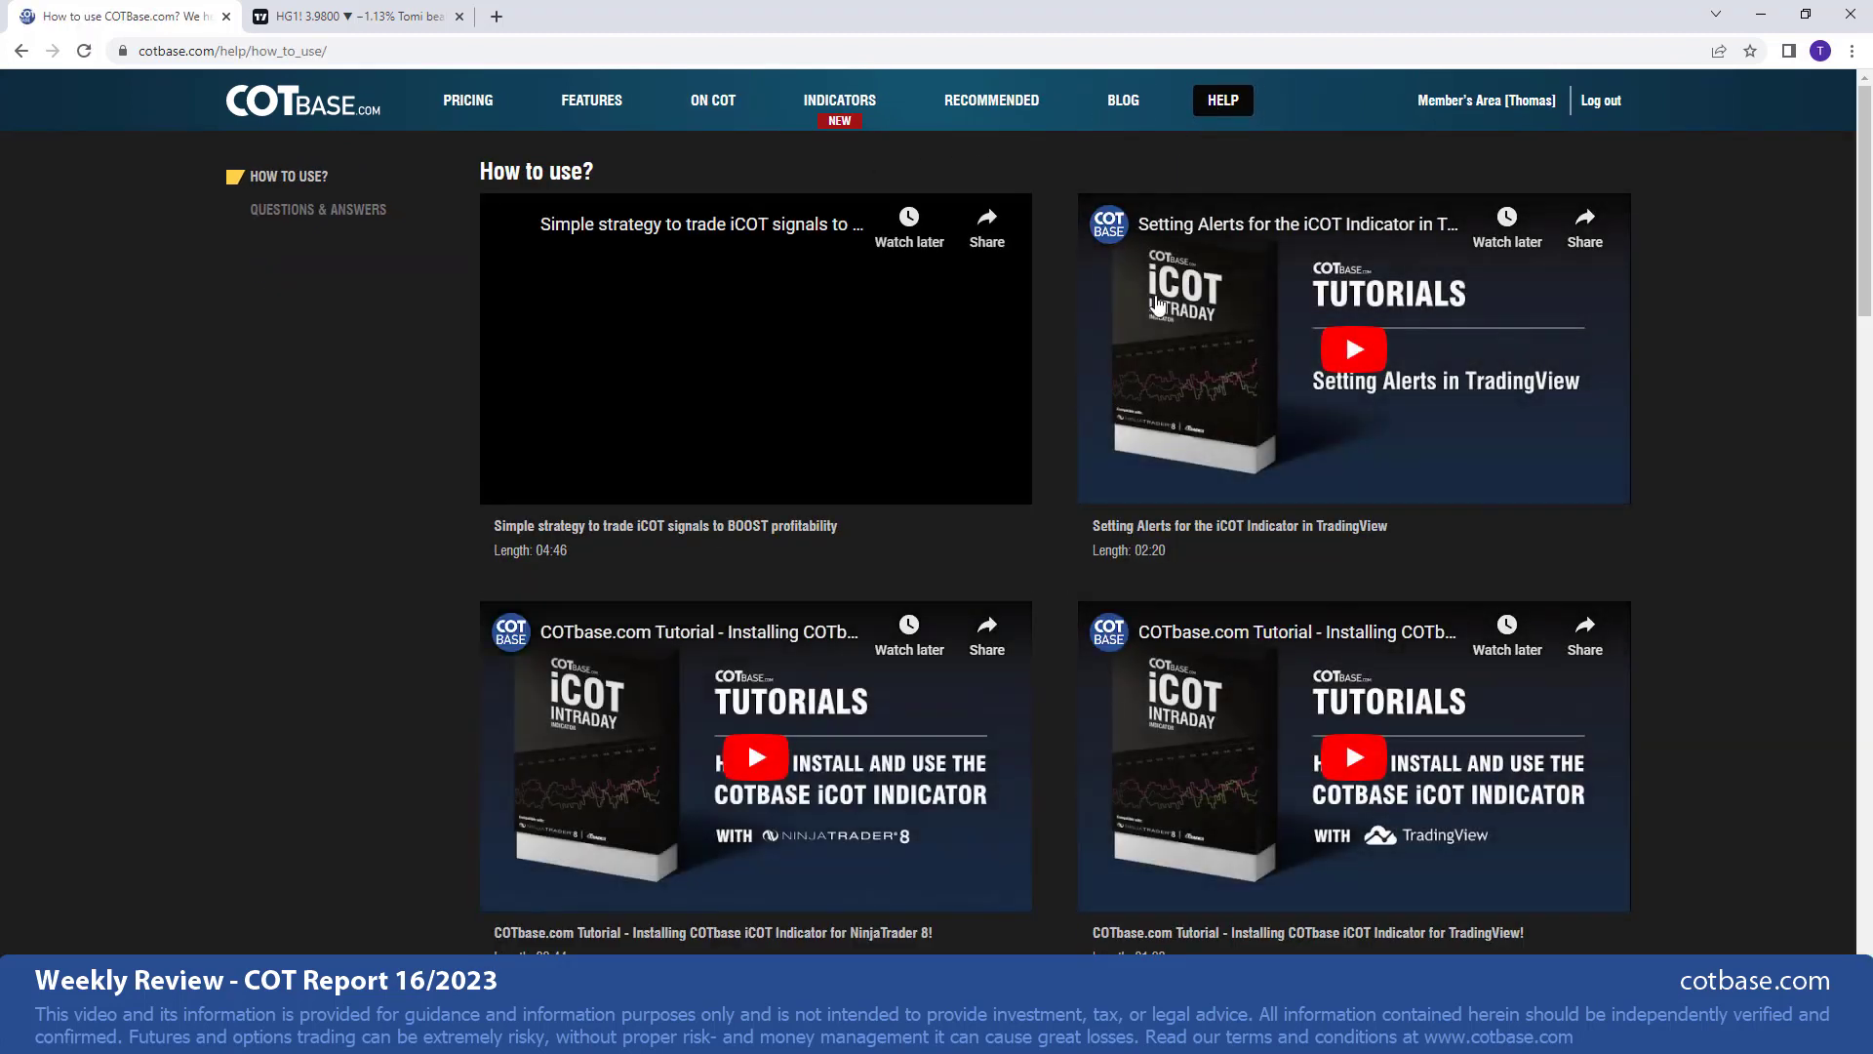
scroll(1157, 312, "down", 10)
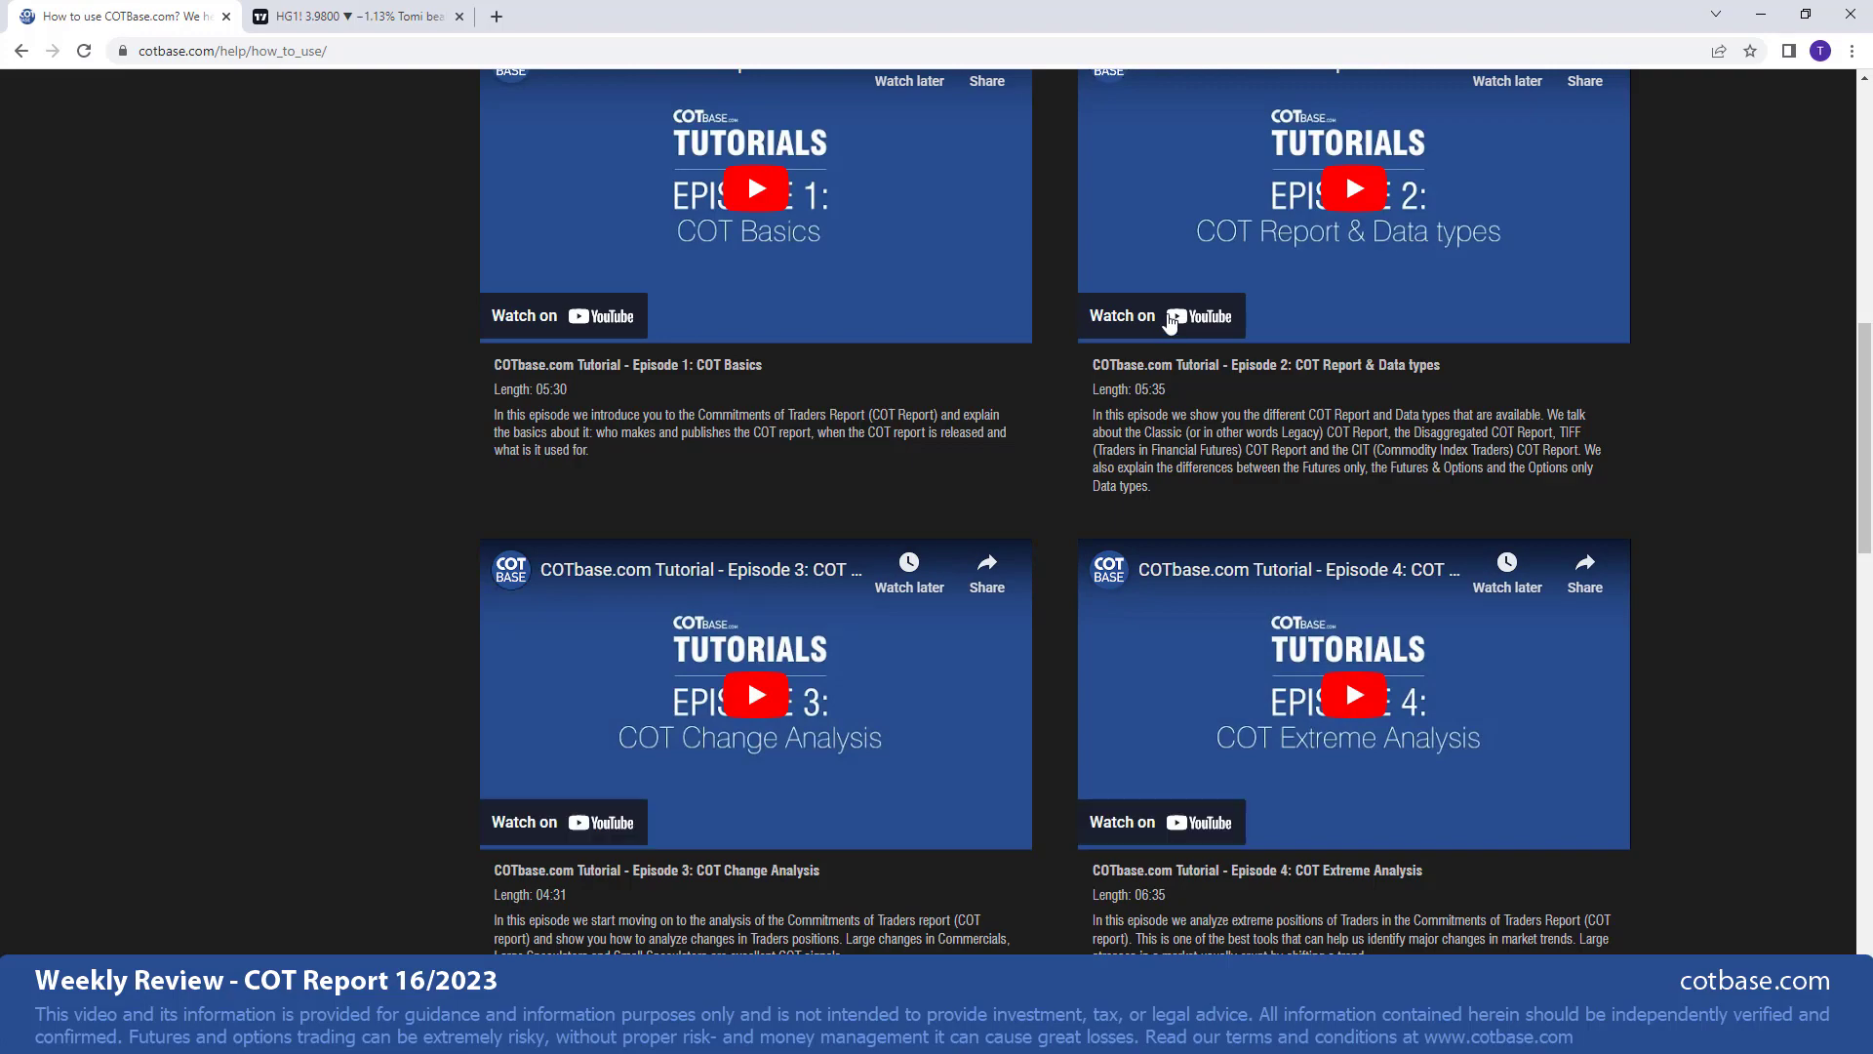
scroll(1171, 322, "up", 10)
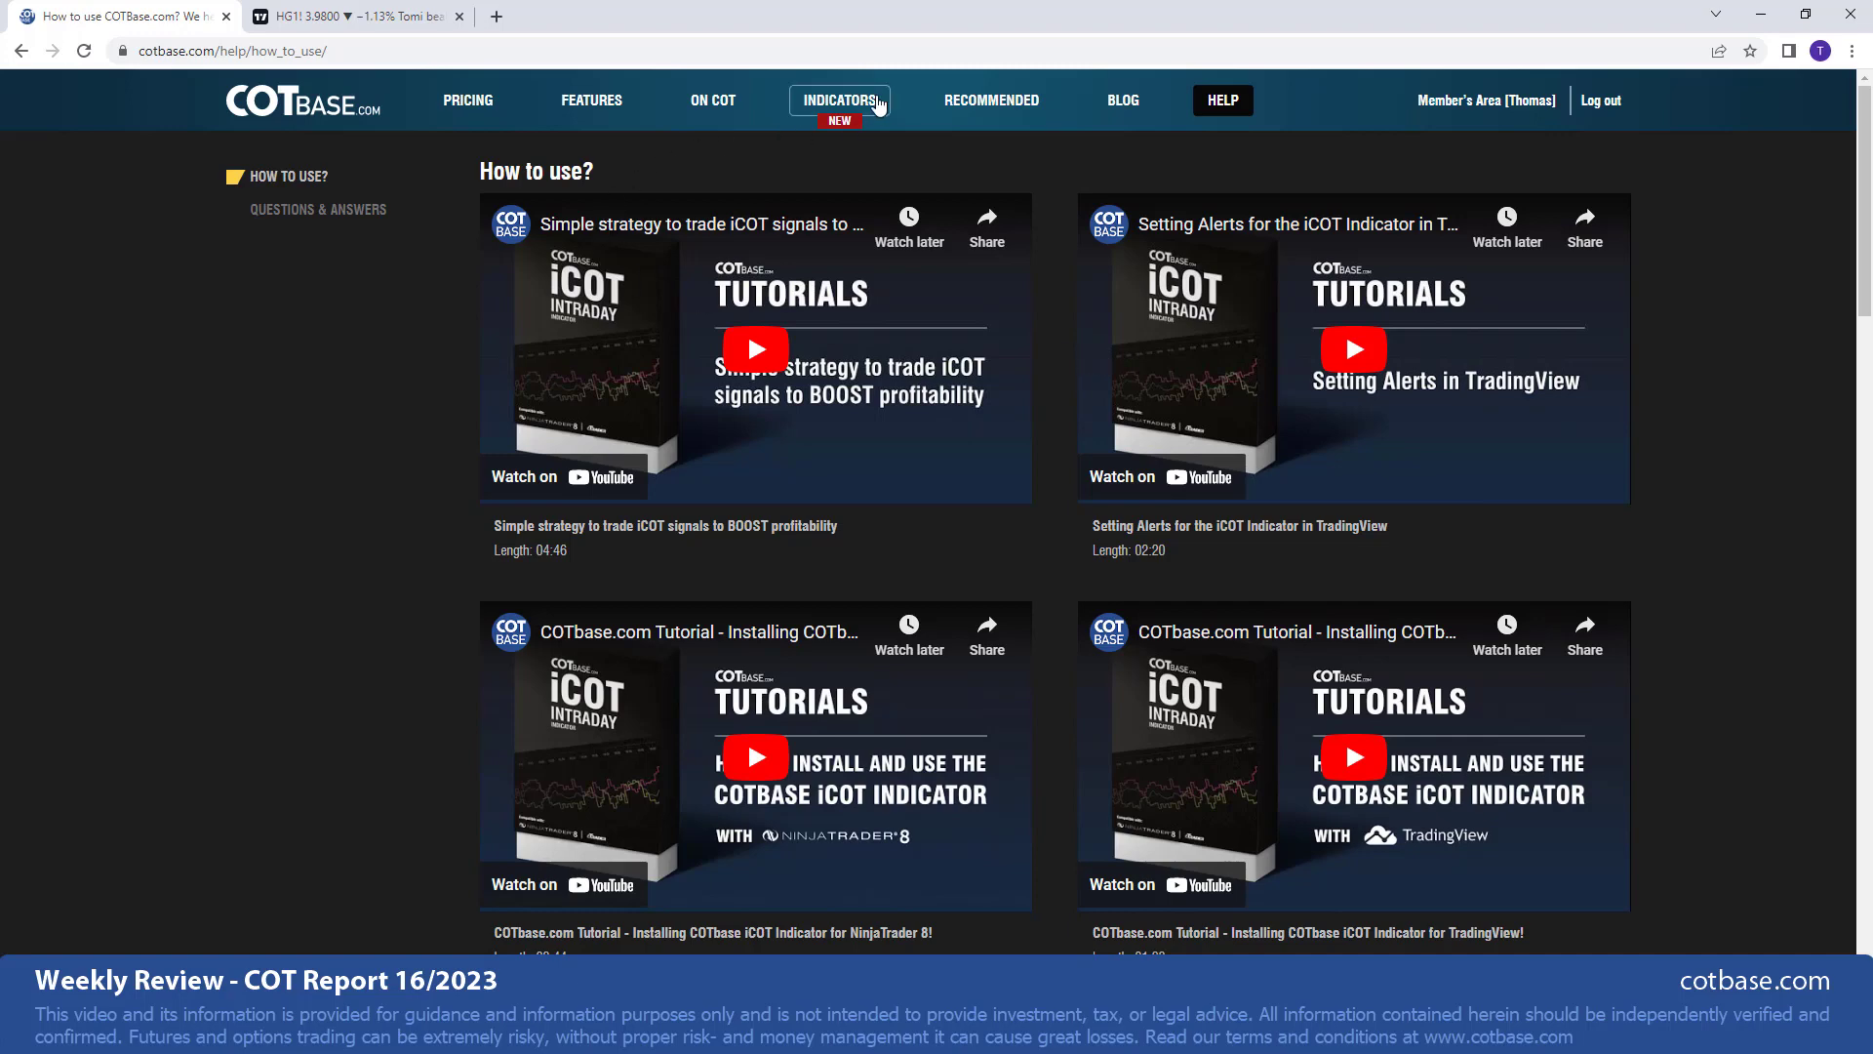
- Go to Member's Area and collapse the Settings panel to widen the Report 16/2023 table
left_click(1463, 105)
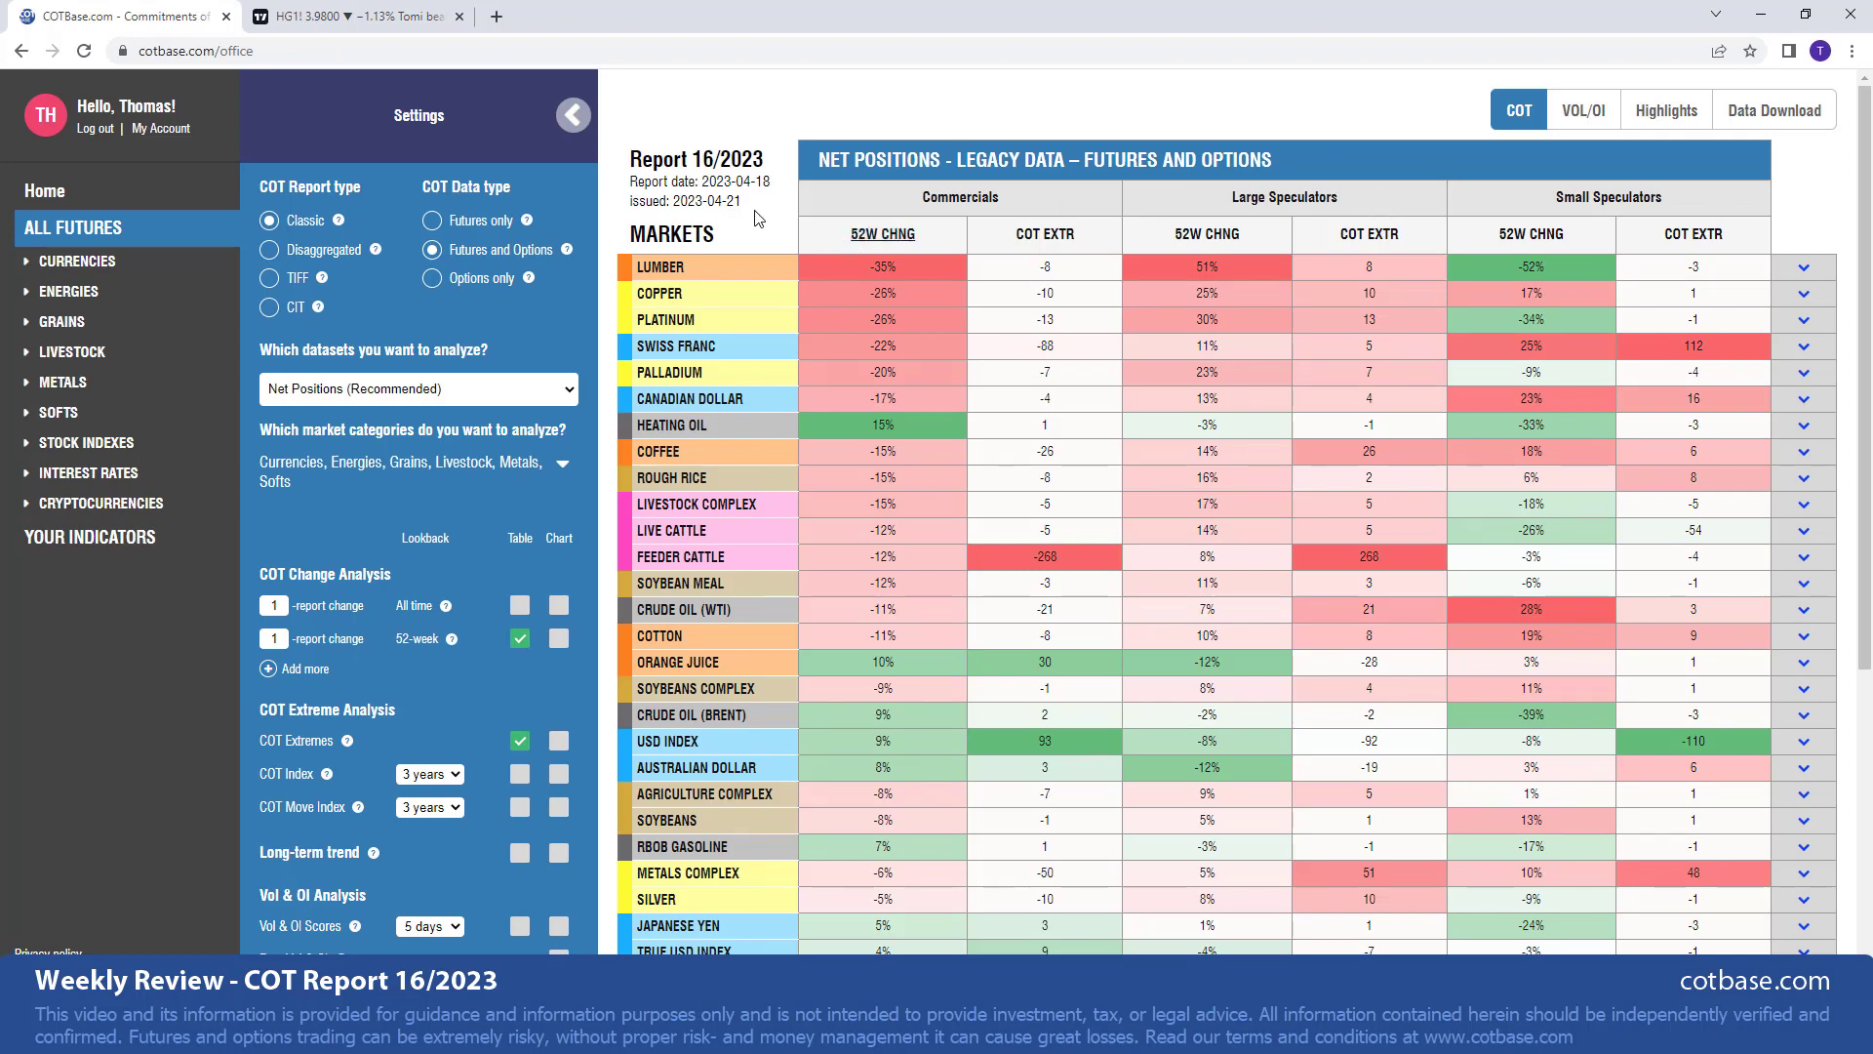
left_click(573, 115)
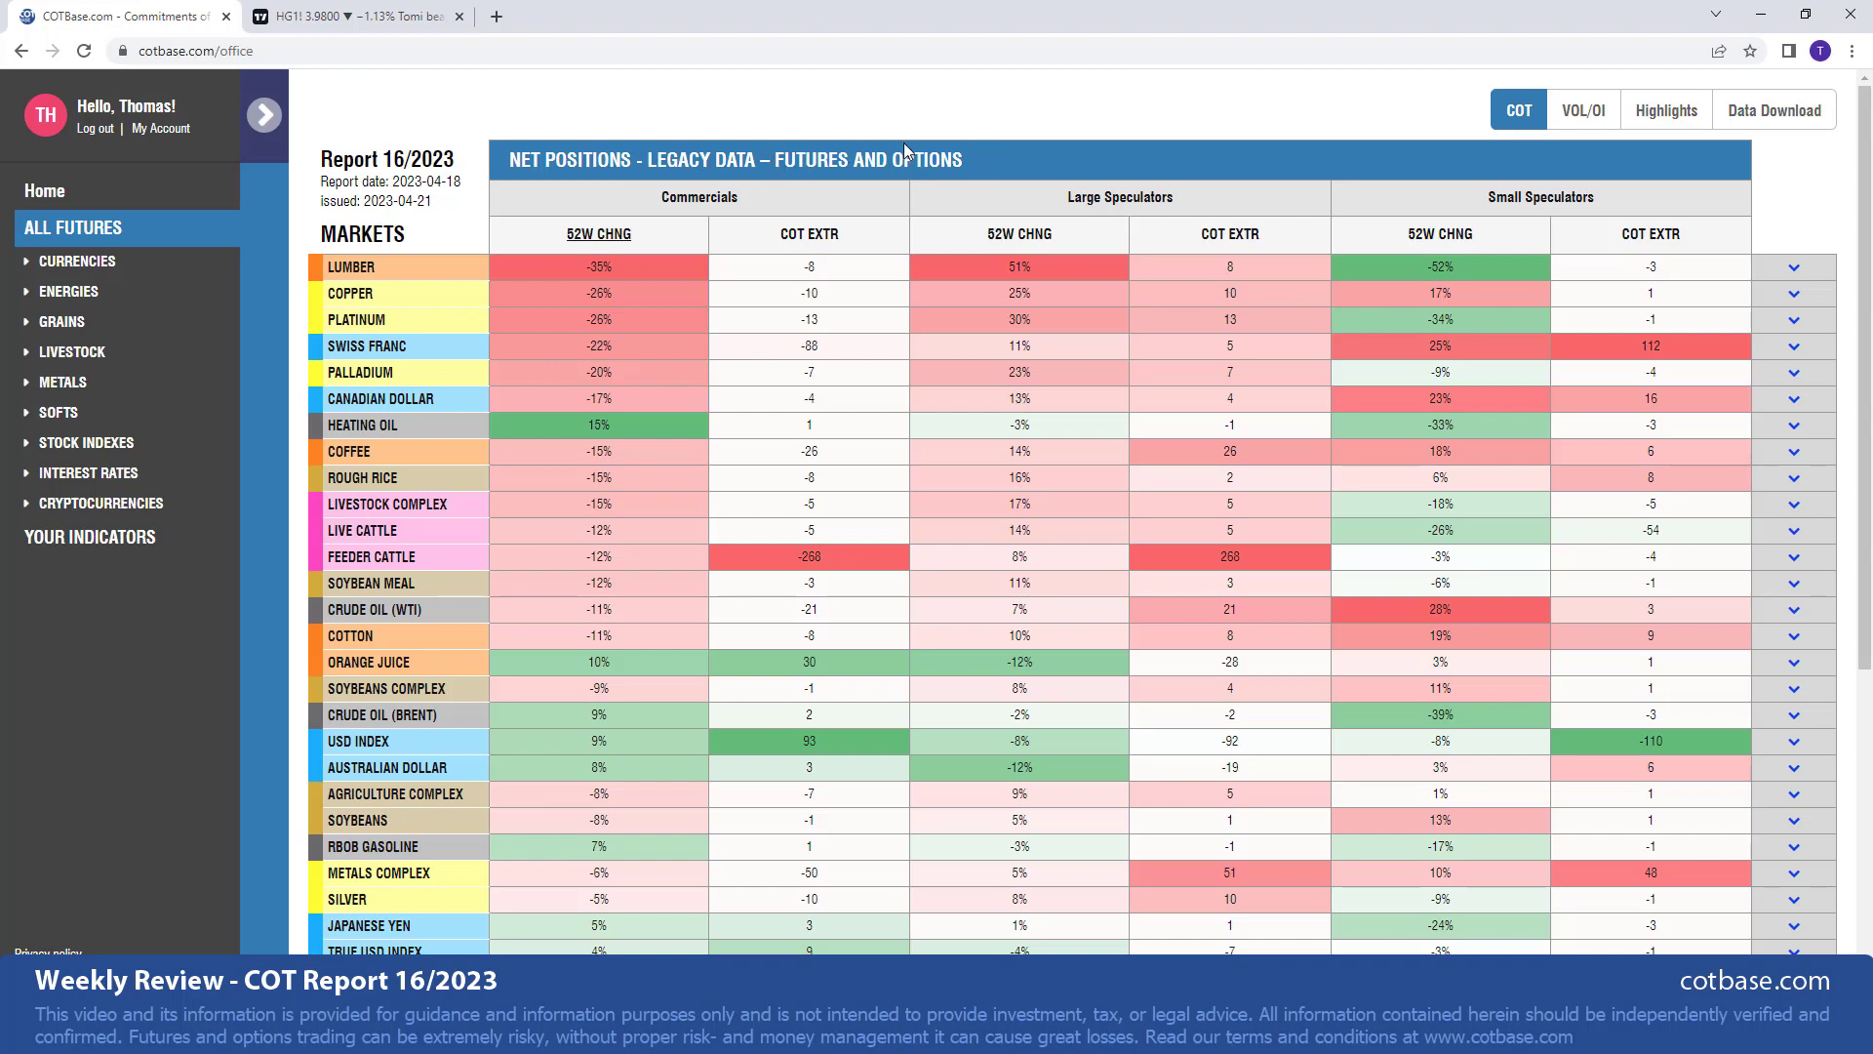
- Expand the LUMBER row to show its 1-year Futures and Options net positions chart
left_click(448, 273)
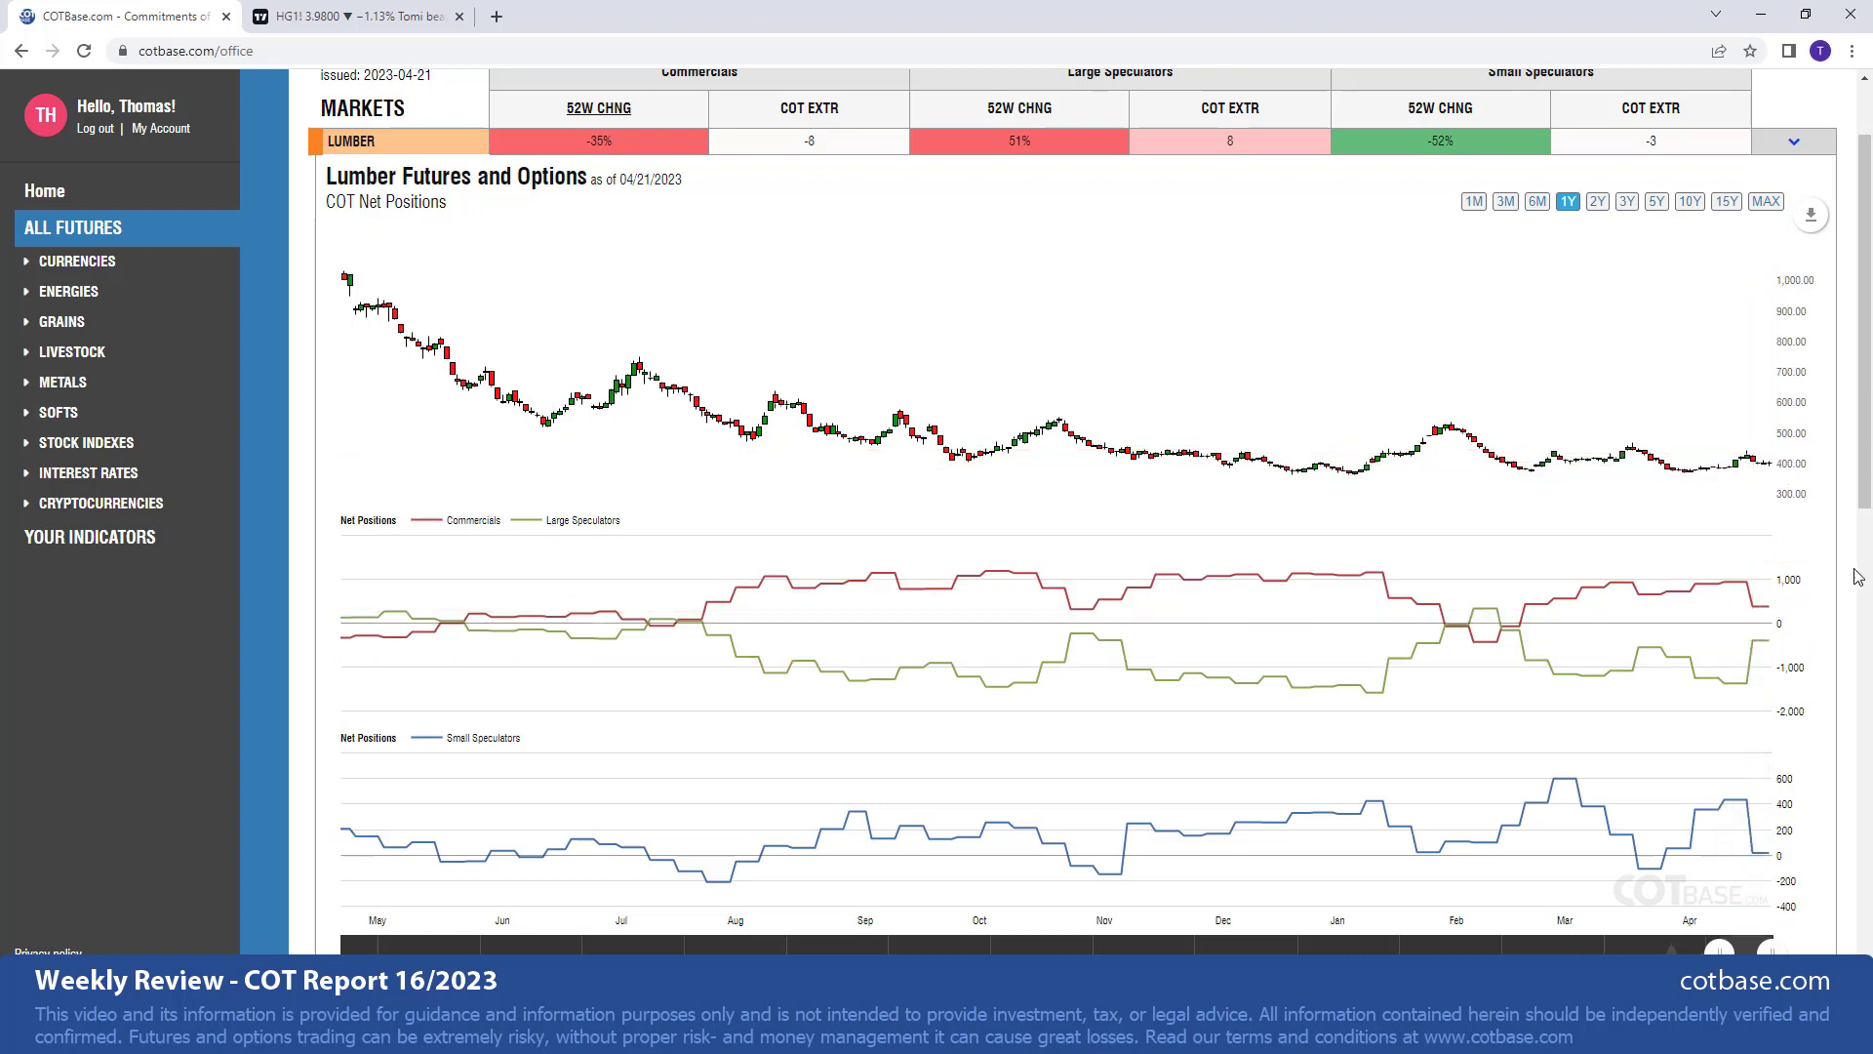
- Switch the Lumber chart to the 5Y range
left_click(1655, 202)
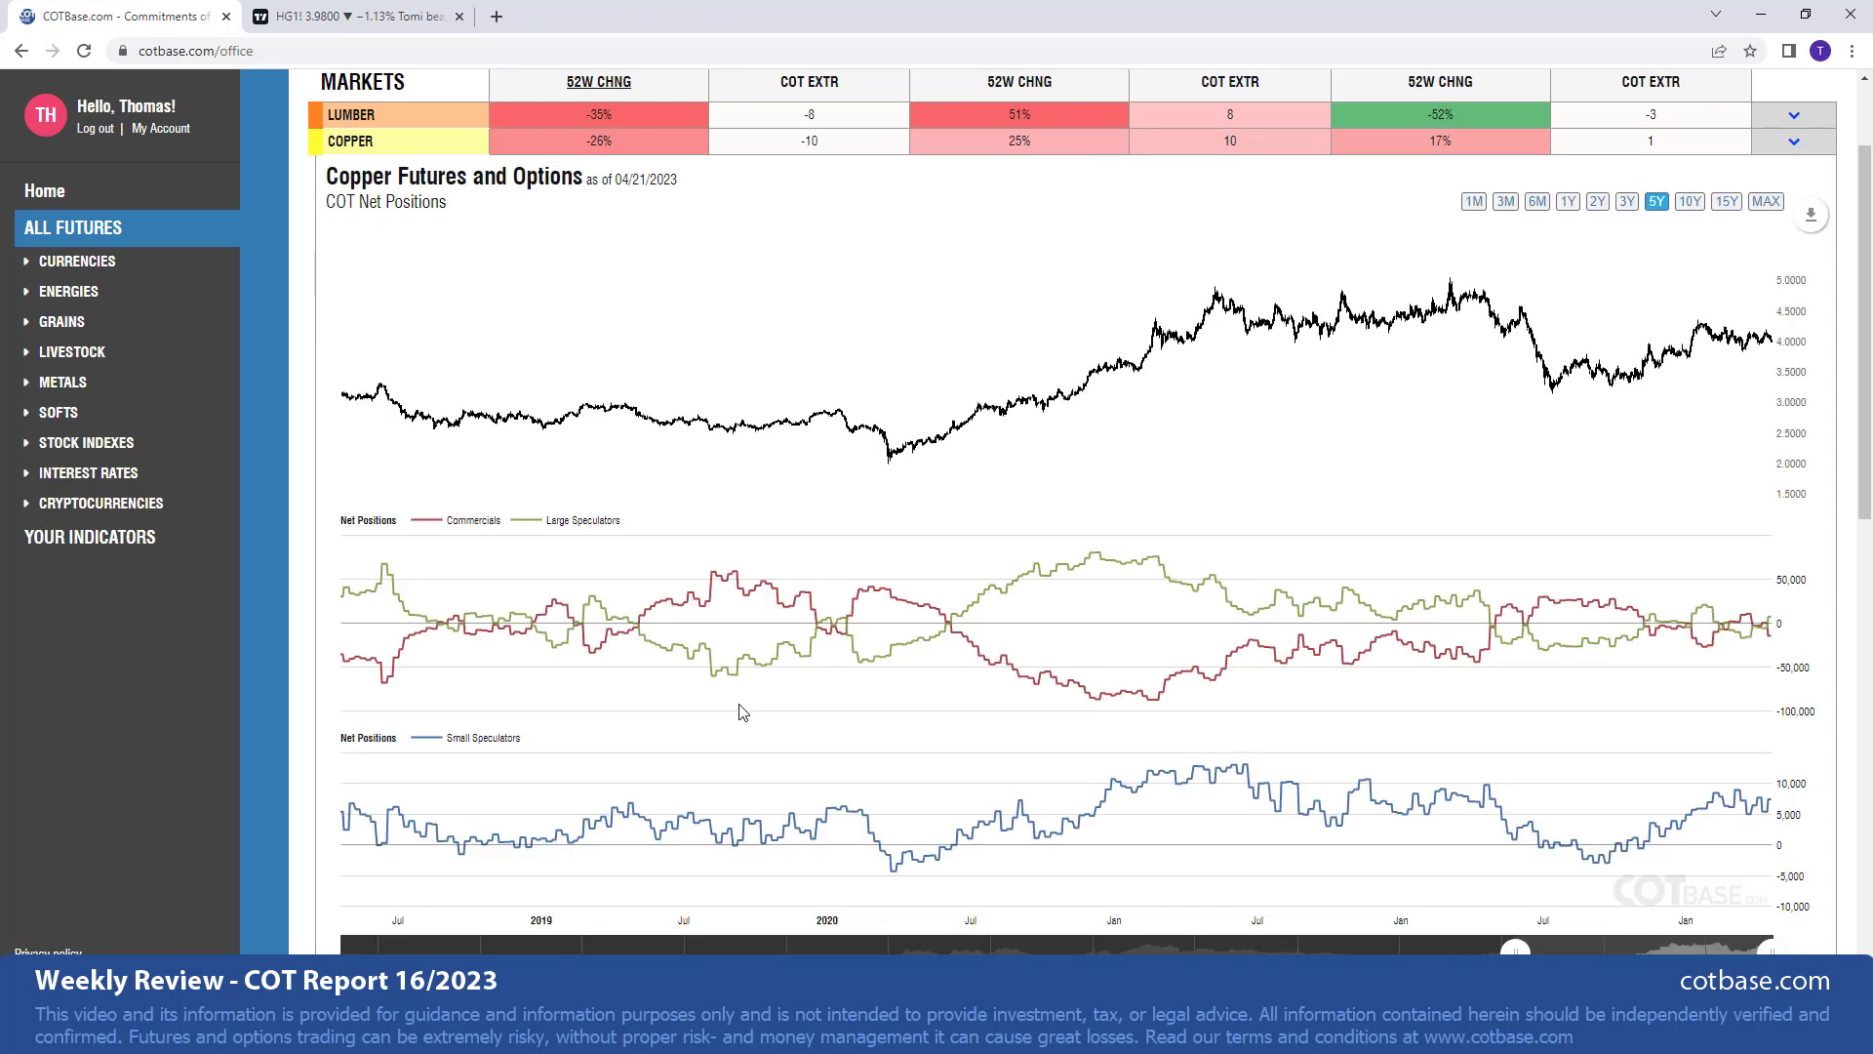
- View Copper at the 1Y range, then return to the 5Y view spanning 2019–2023
left_click(1570, 205)
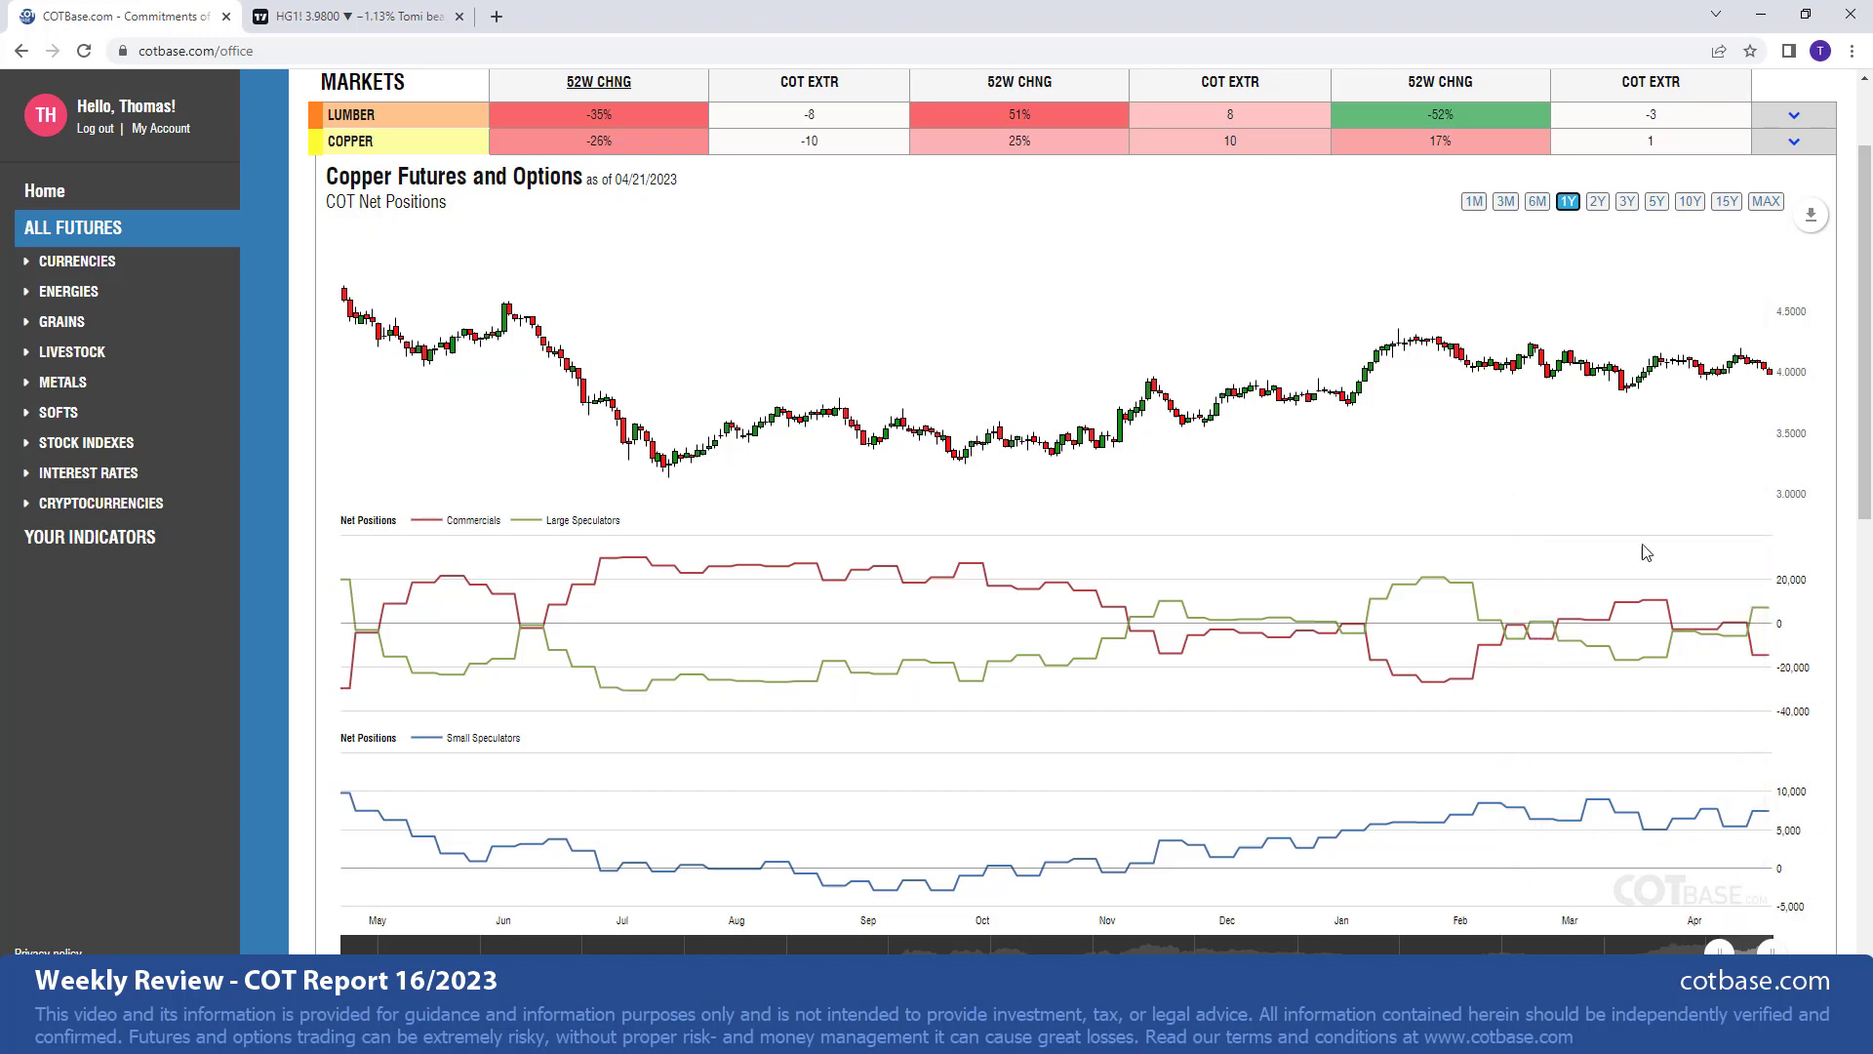
left_click(1658, 201)
left_click_drag(1866, 410, 1865, 424)
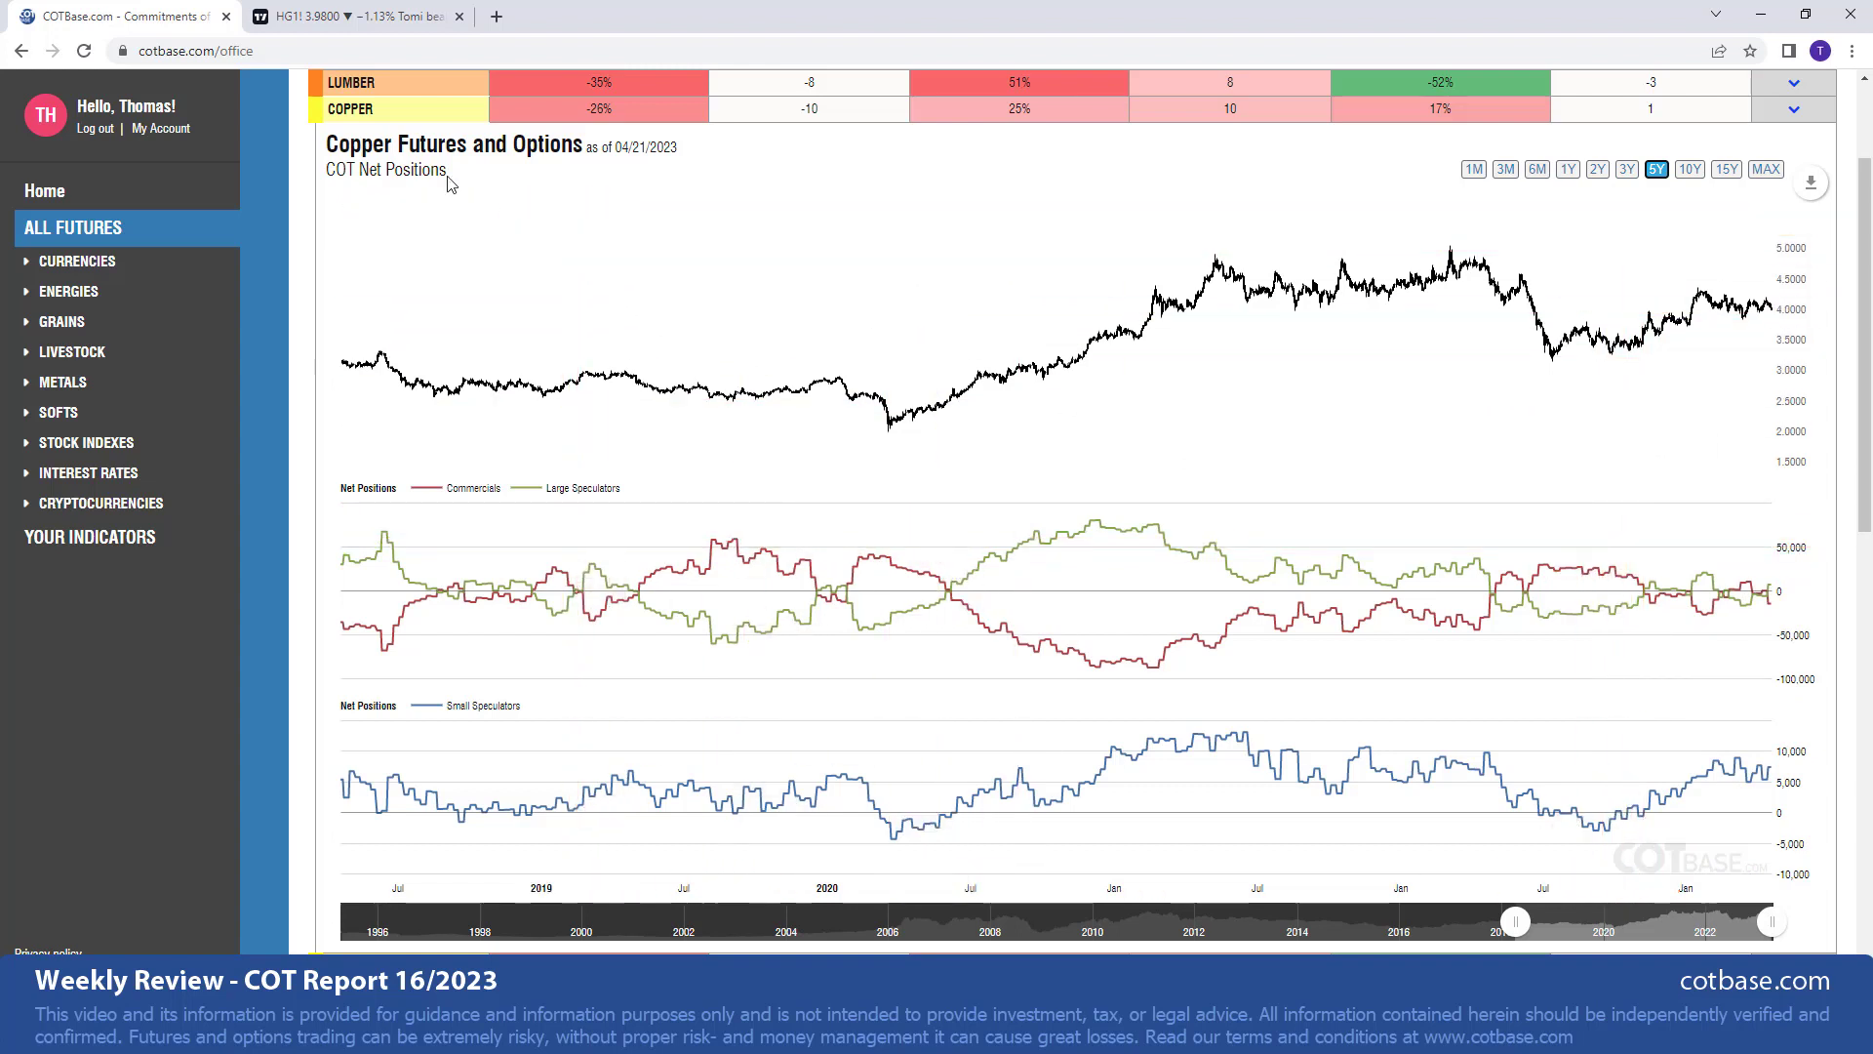
- In TradingView, pan the 1-minute Copper Futures chart and zoom out to the 08:00–16:00 session
left_click(298, 23)
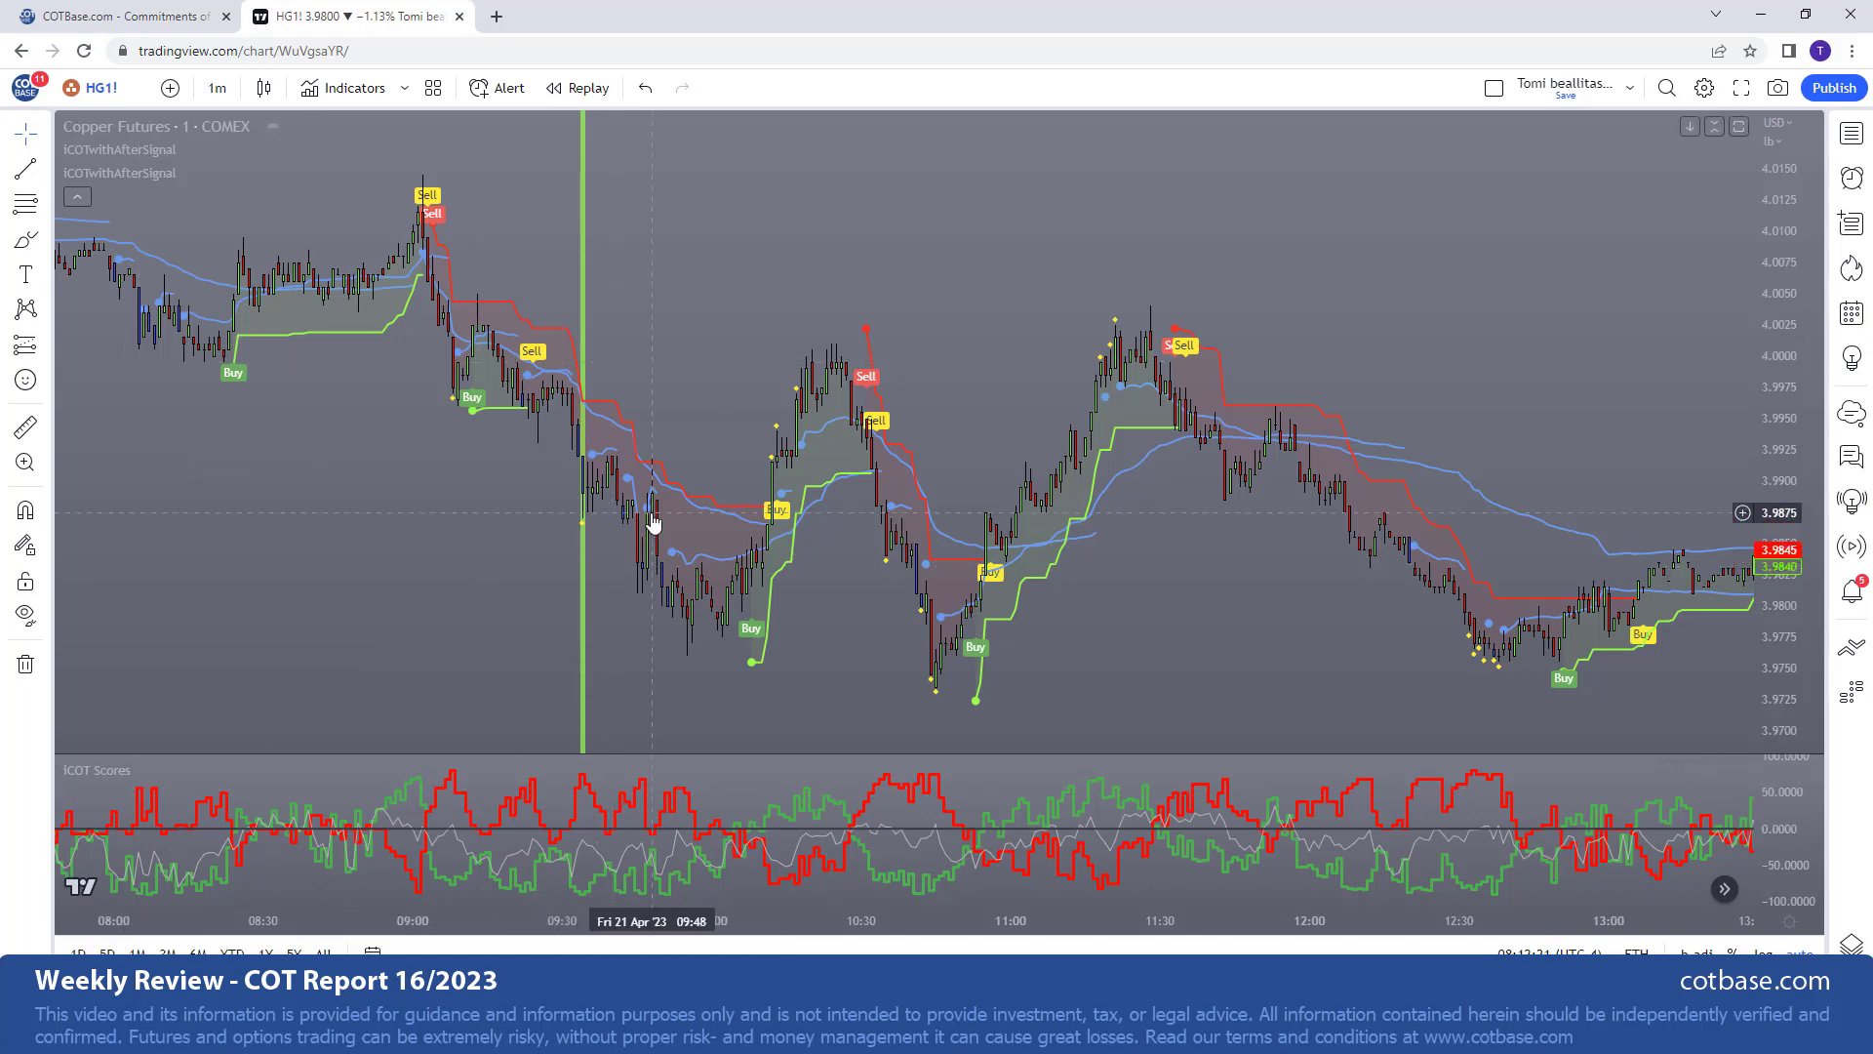
left_click_drag(1242, 657, 845, 662)
mouse_move(945, 723)
left_mouse_down()
mouse_move(510, 702)
mouse_move(430, 661)
left_mouse_up()
mouse_move(990, 687)
left_mouse_down()
mouse_move(596, 688)
mouse_move(921, 688)
left_mouse_up()
left_click_drag(1011, 921, 1176, 921)
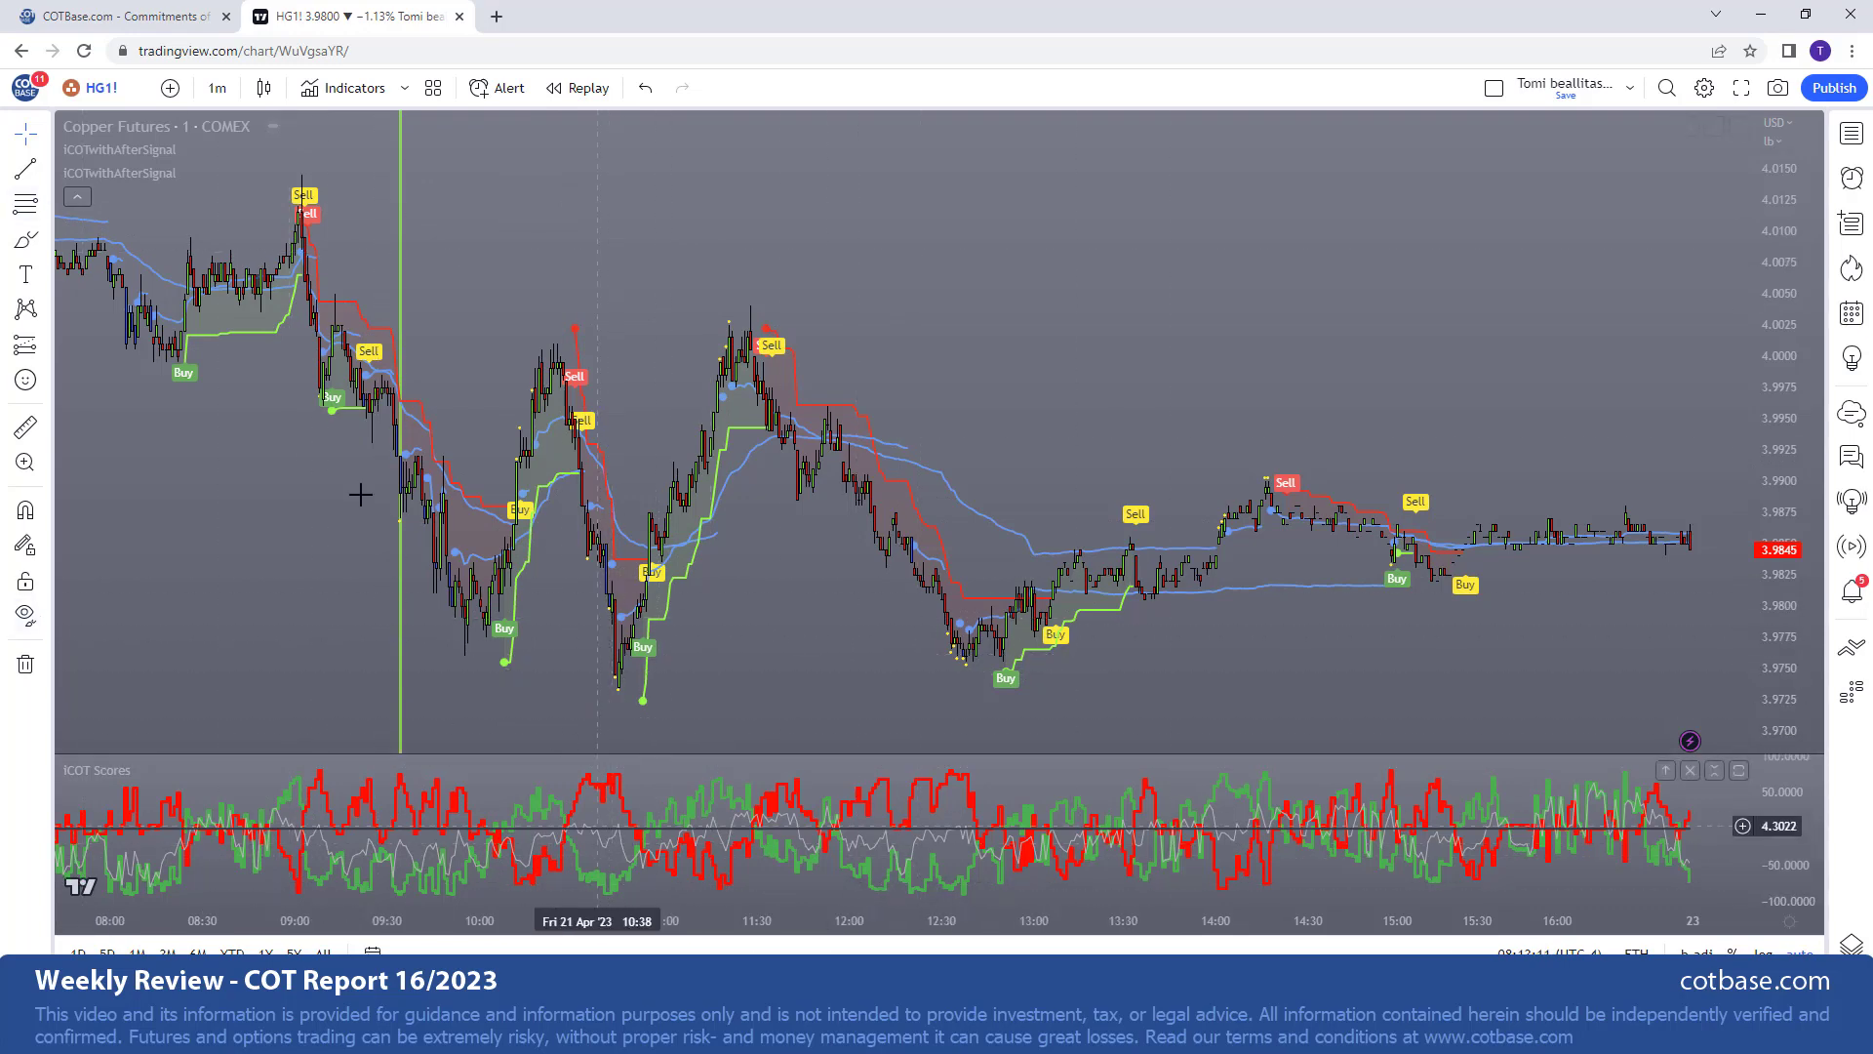
- Switch the copper chart to 15-minute, then 1-hour bars, and return to the COTbase tab
left_click(217, 88)
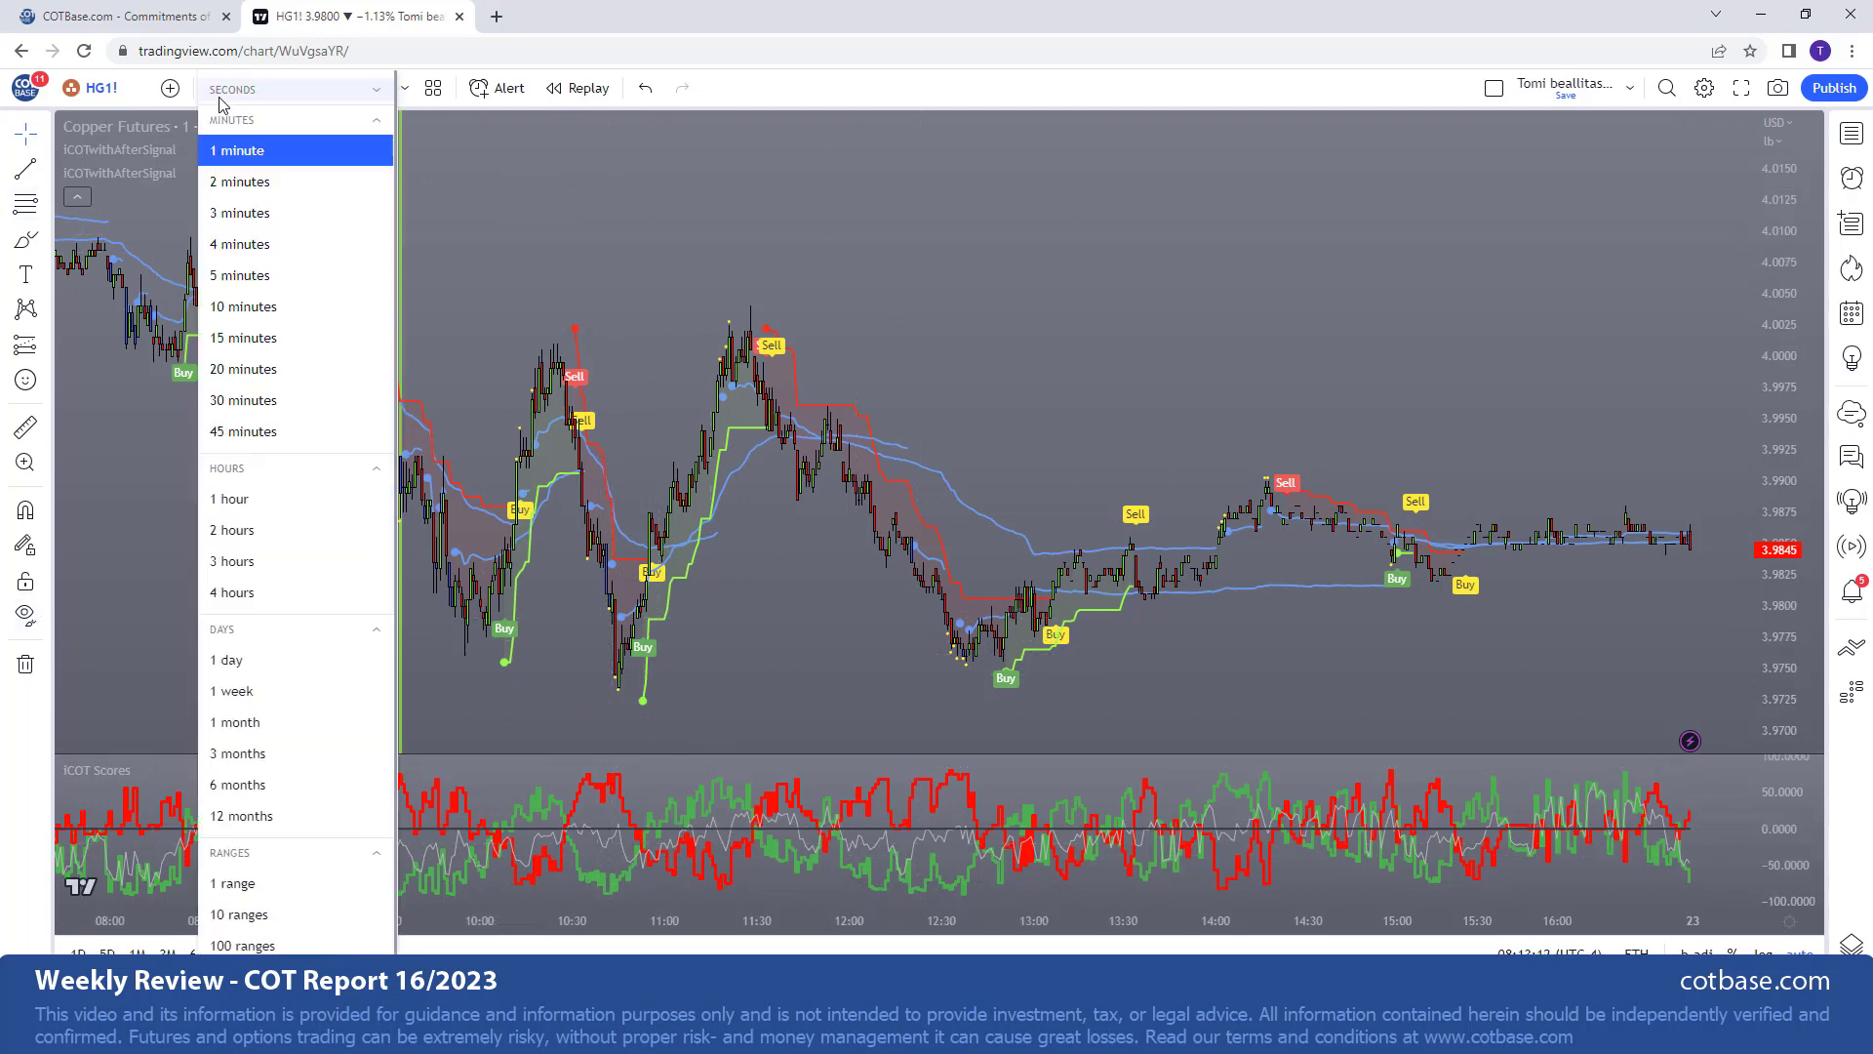
left_click(243, 338)
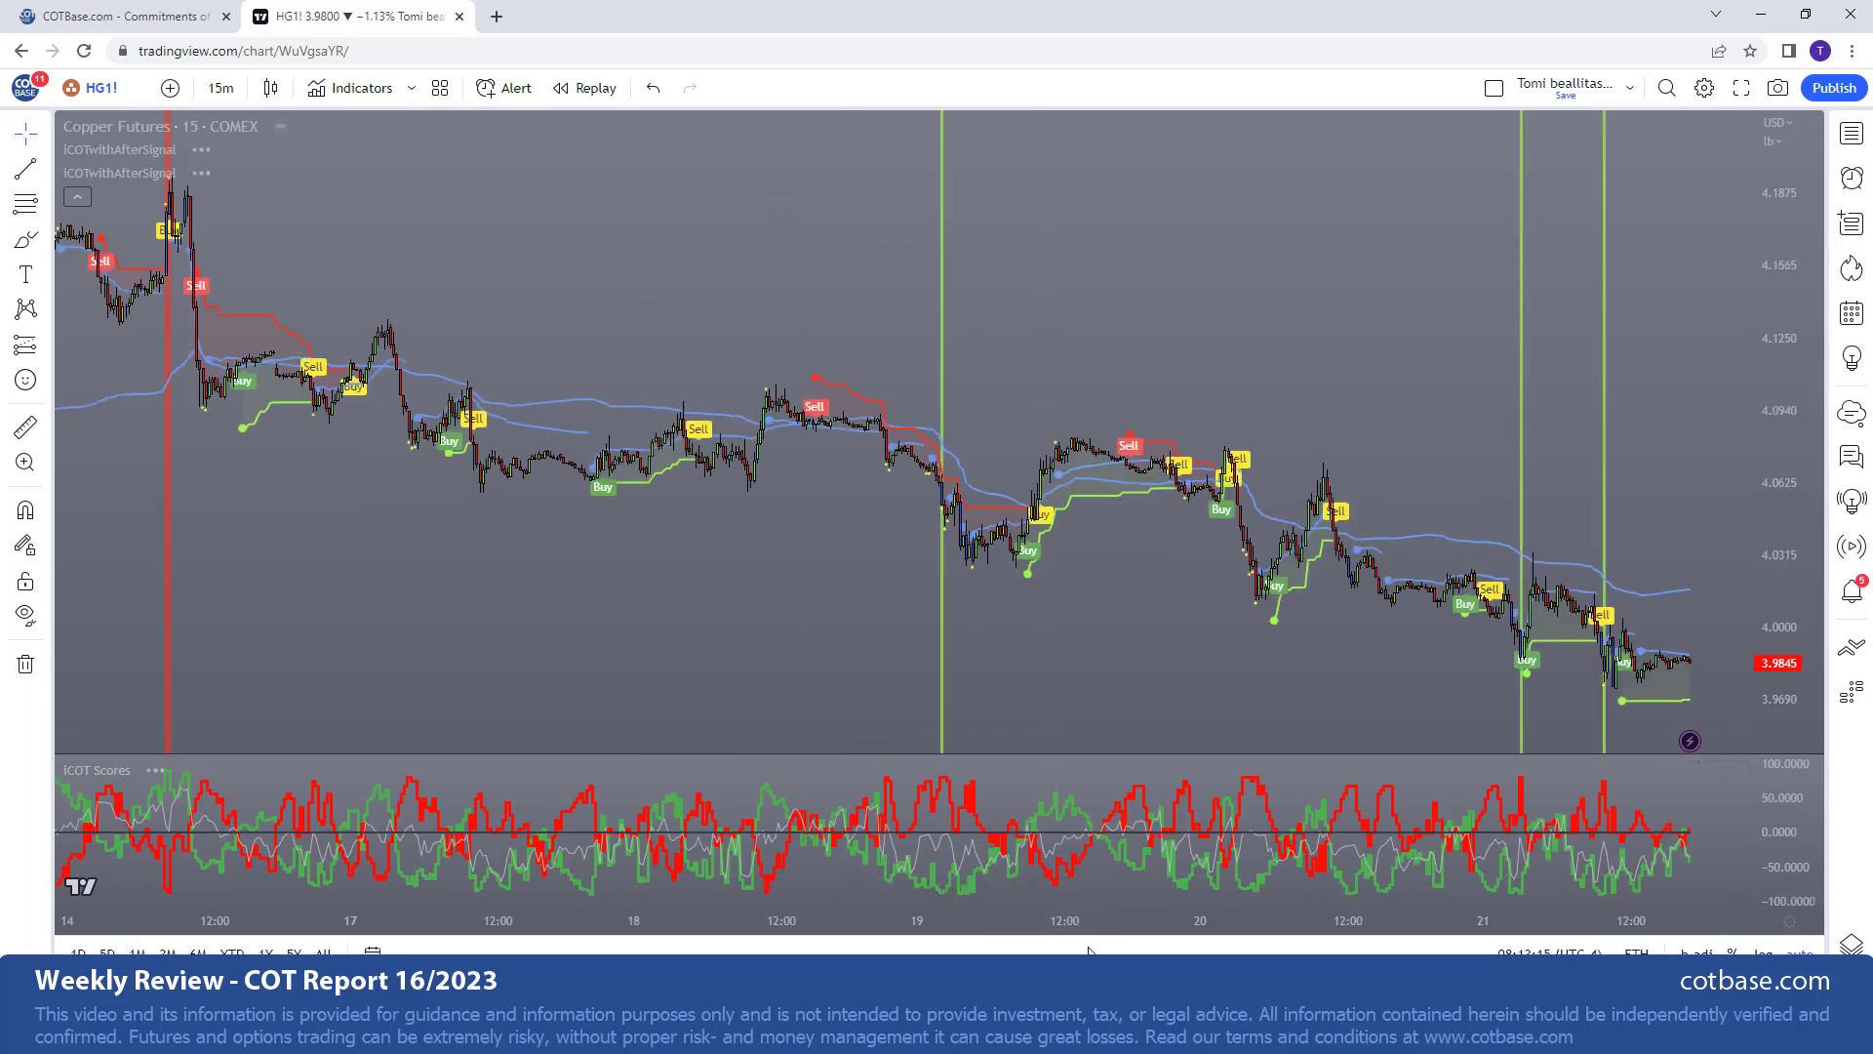
scroll(1044, 919, "up", 2)
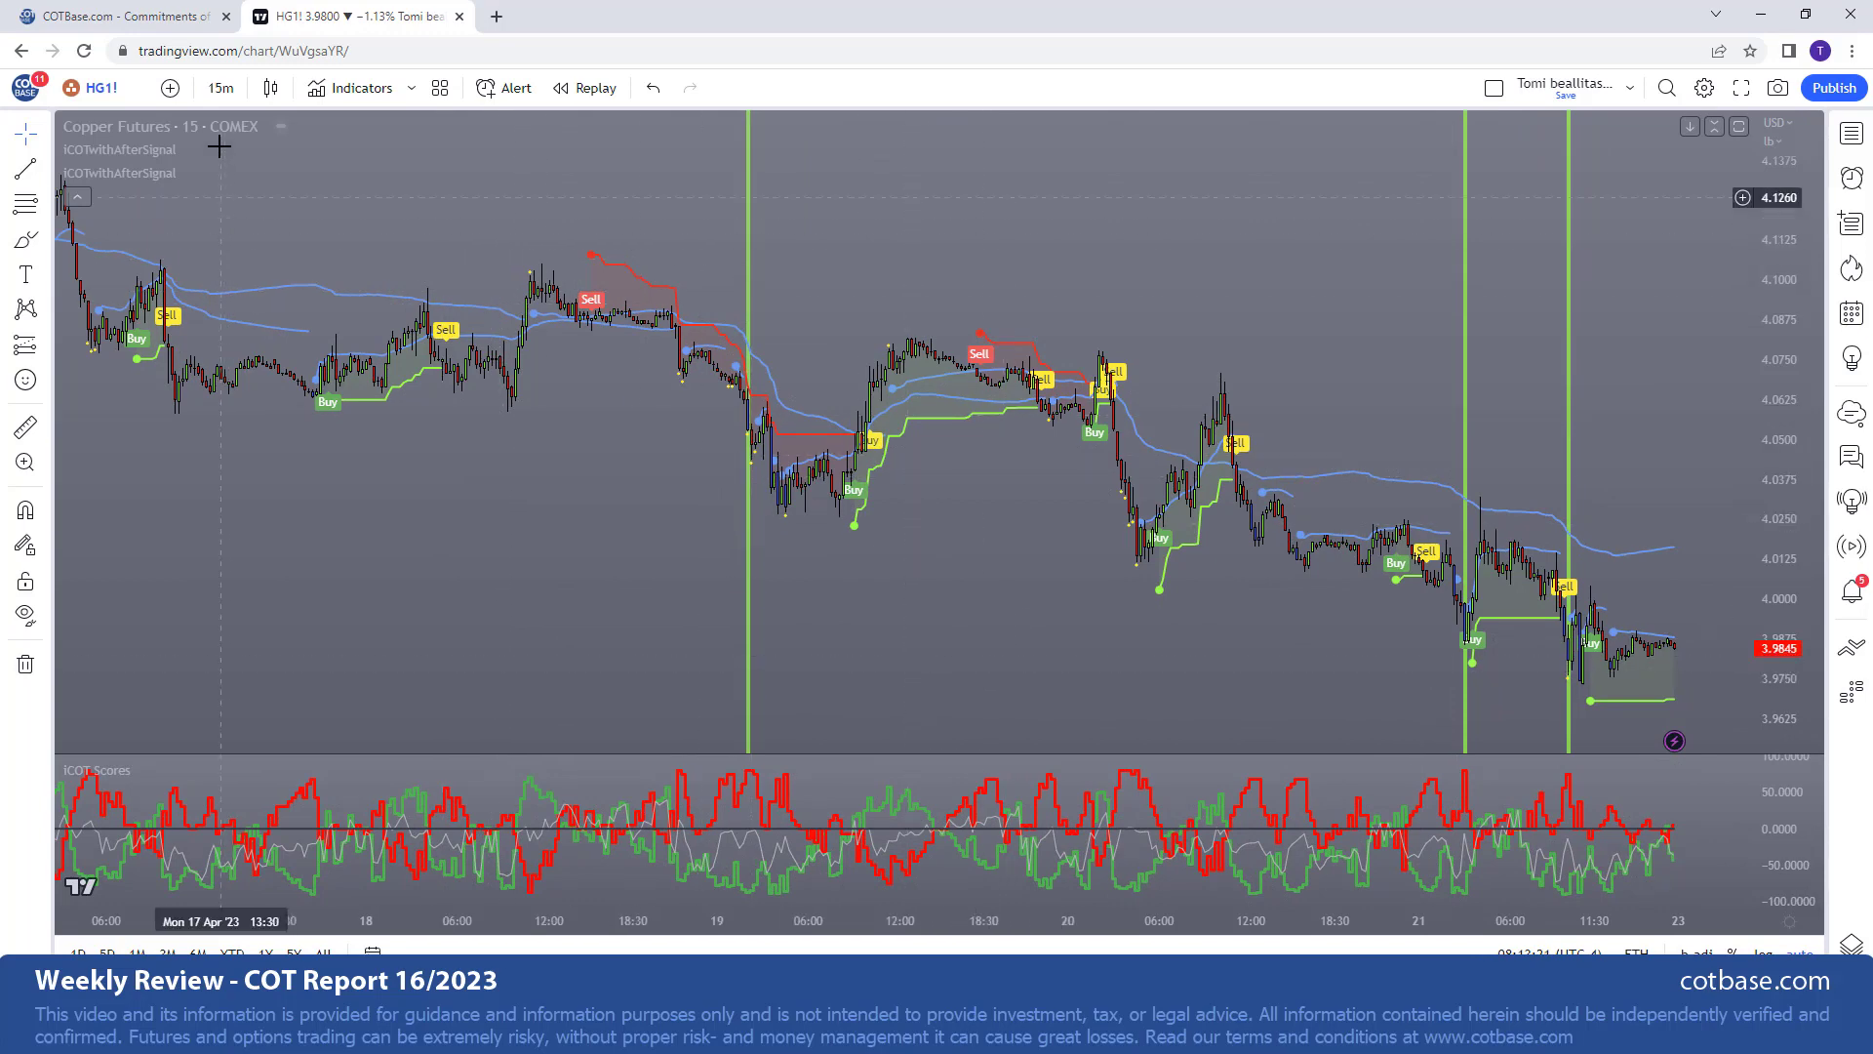
left_click(220, 88)
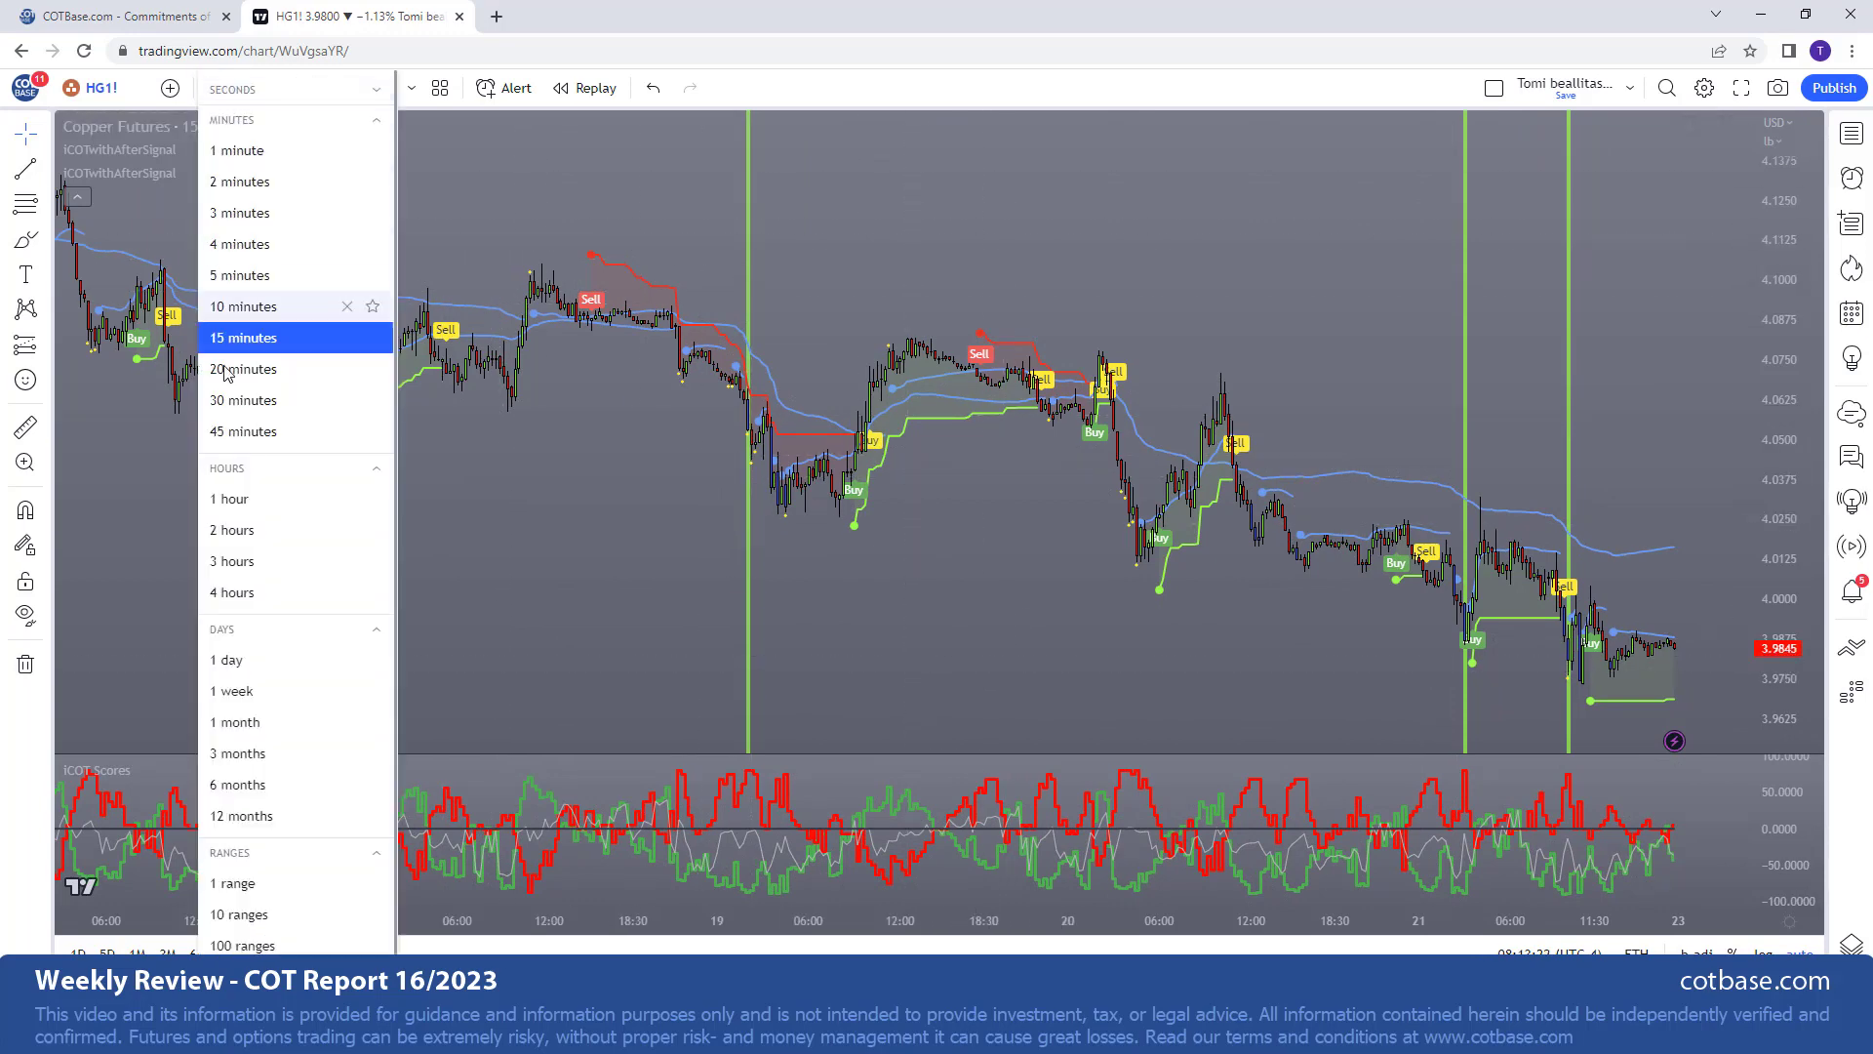
left_click(250, 502)
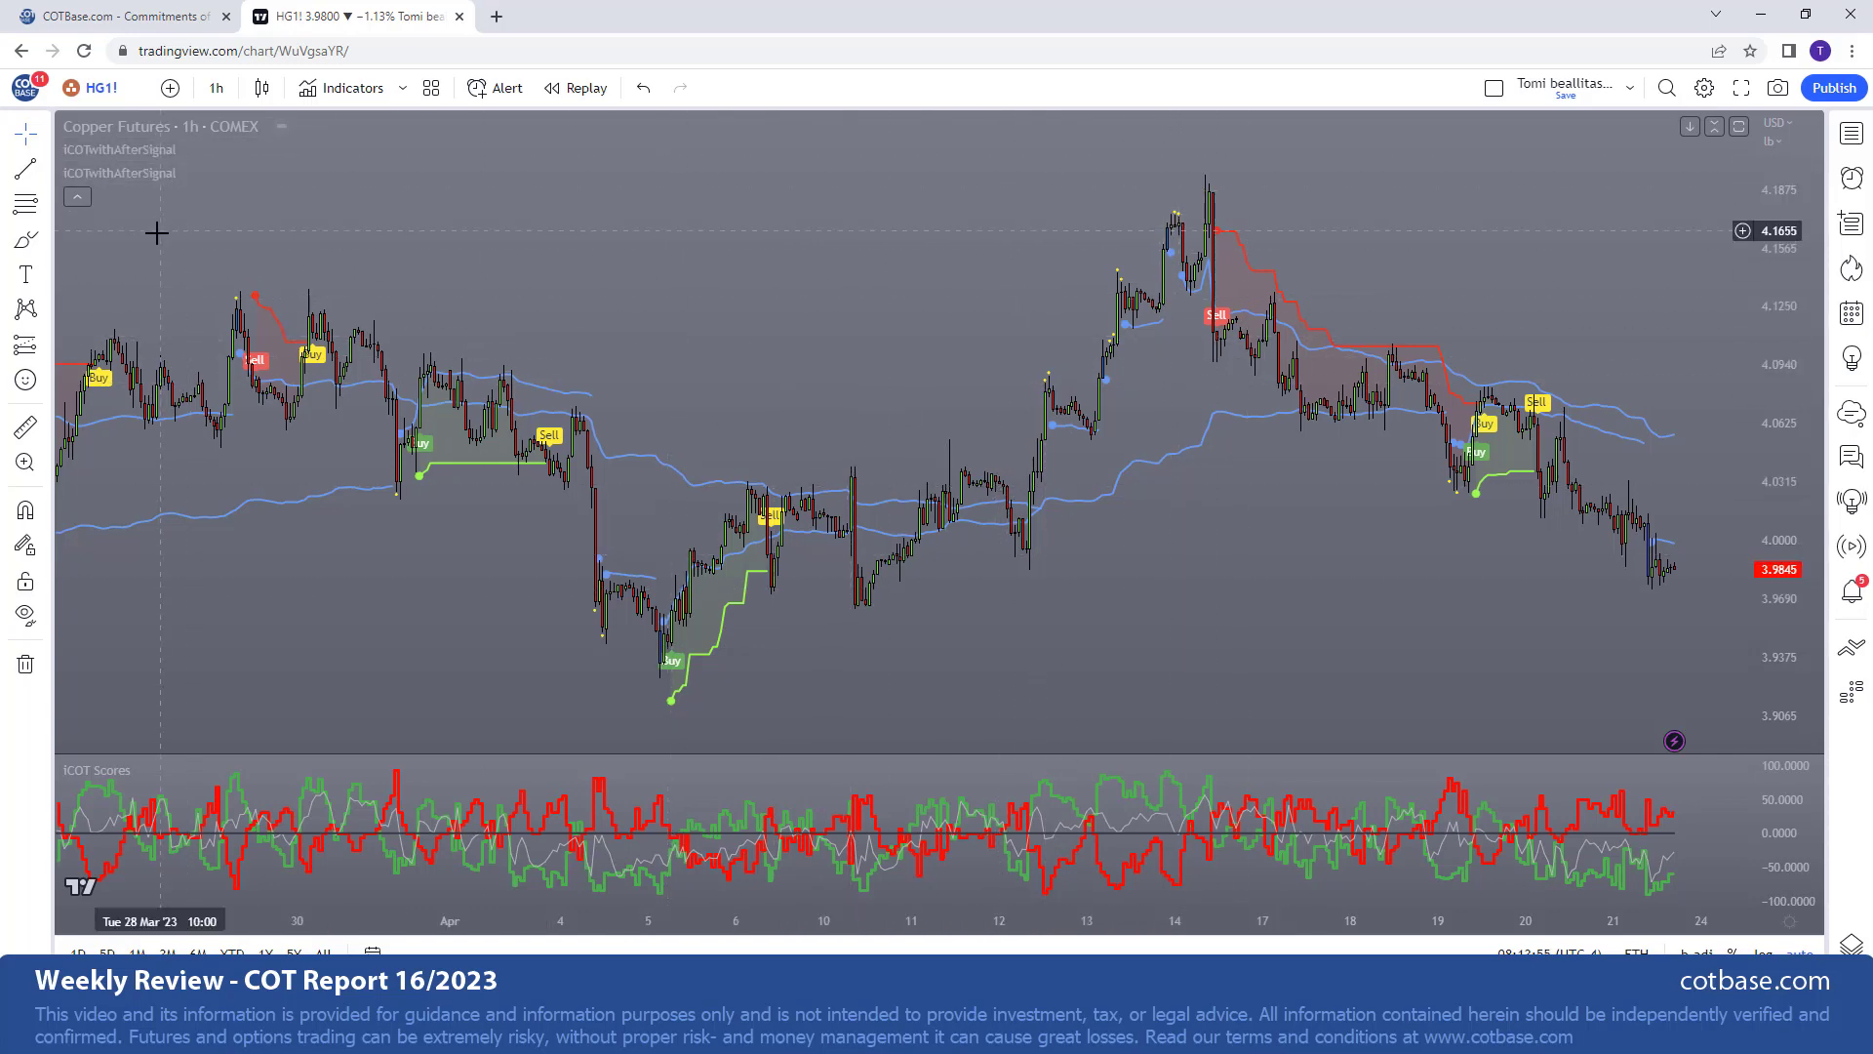
left_click(164, 20)
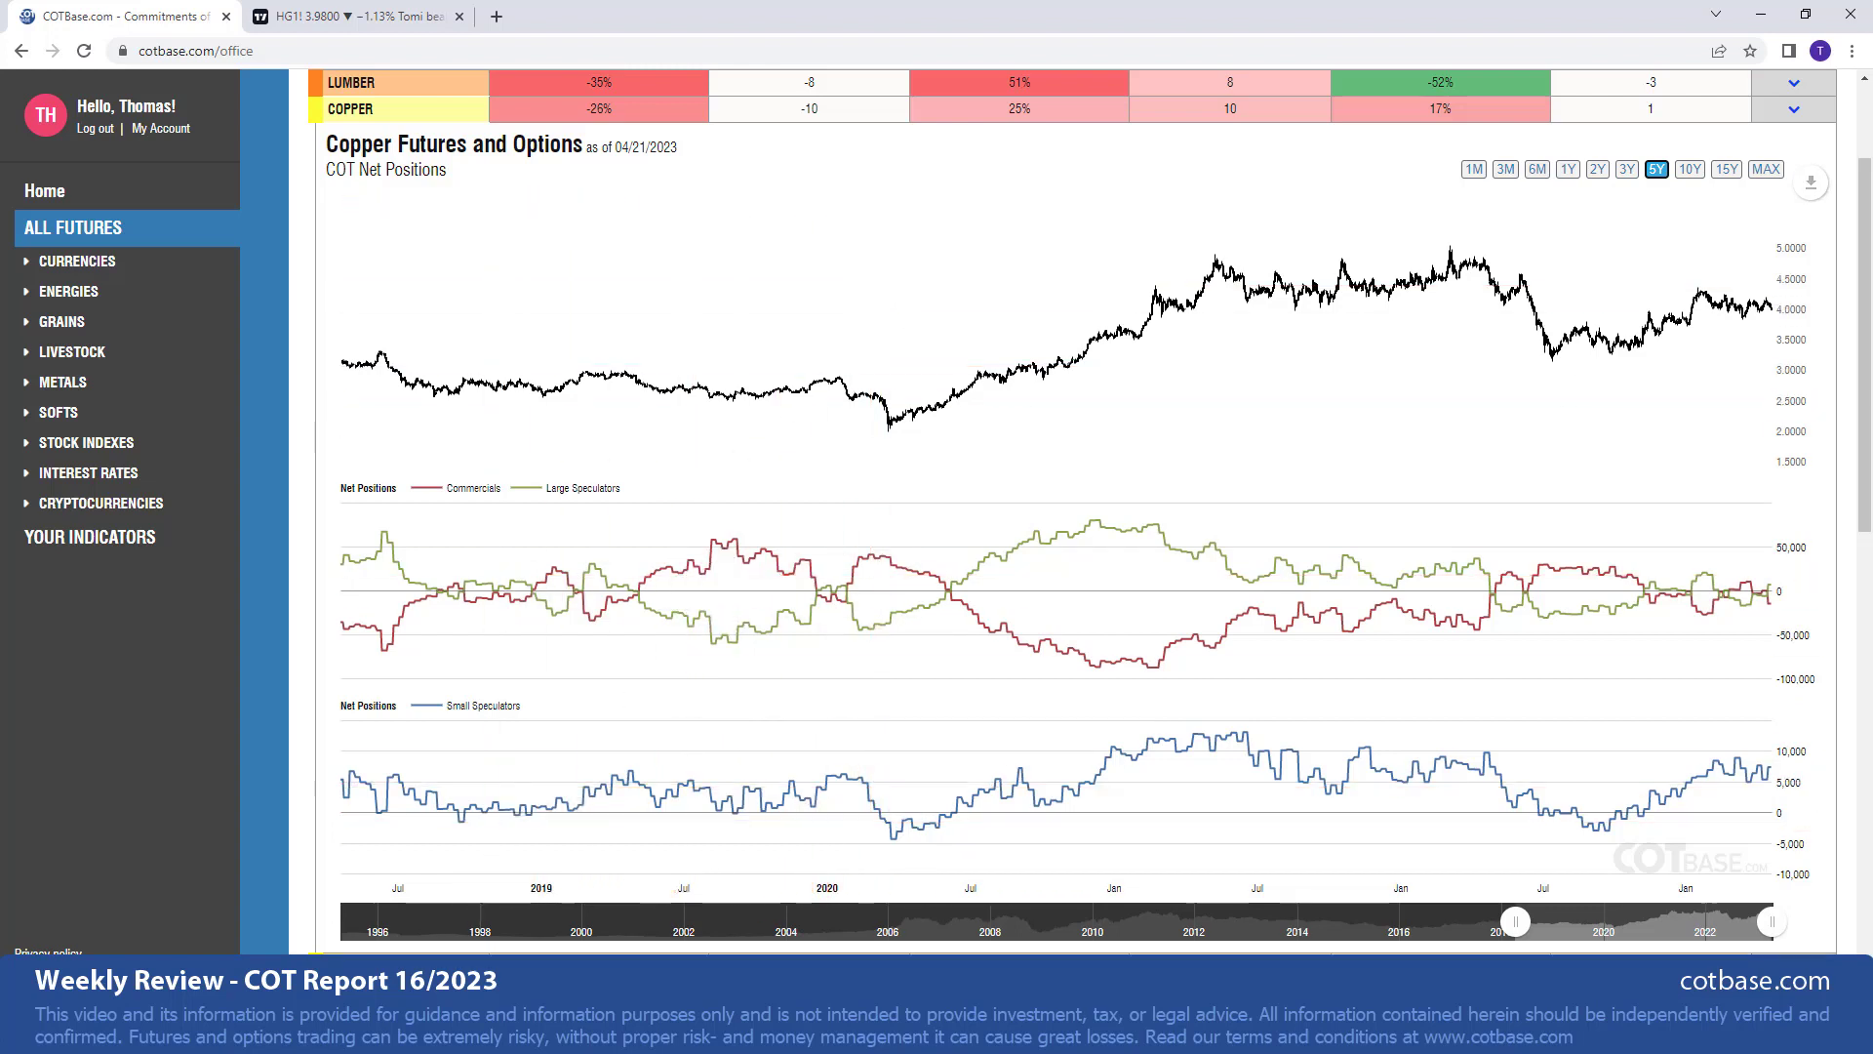
- Expand the Platinum row and set its net positions chart to the 1Y range
left_click(499, 951)
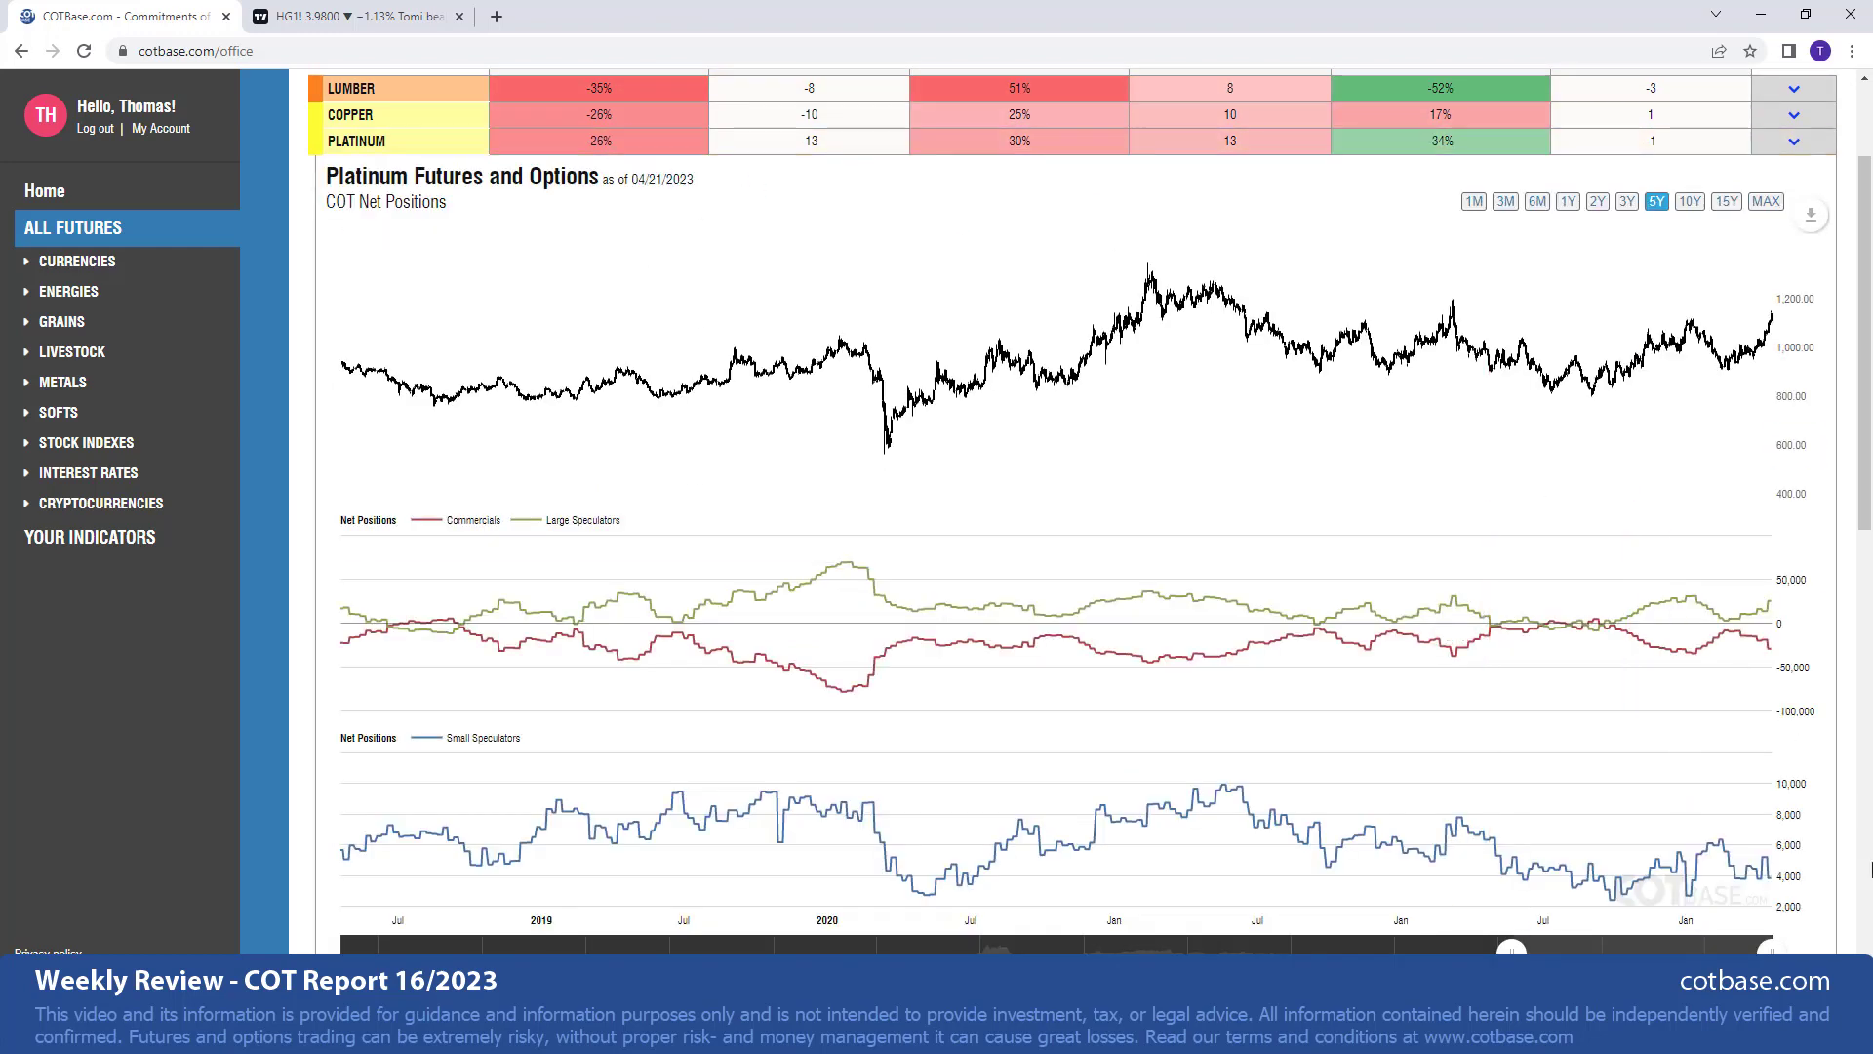
left_click(1569, 203)
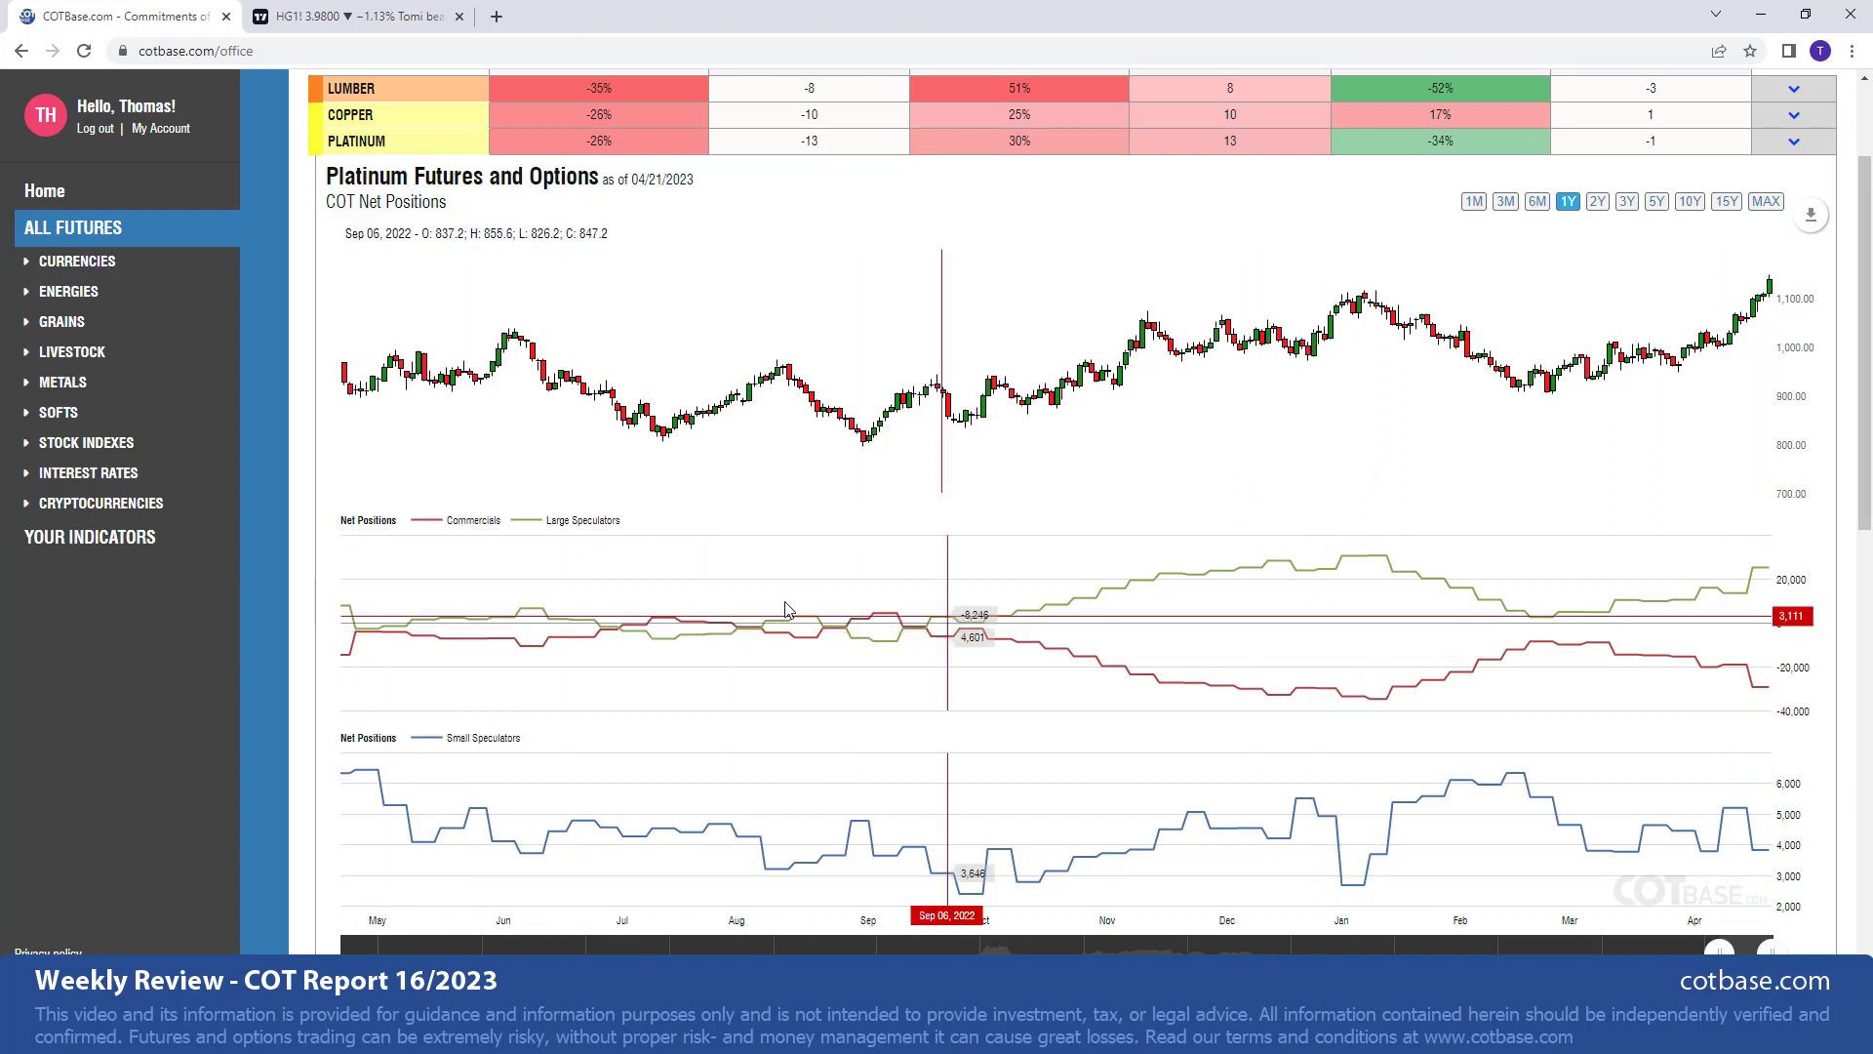
scroll(881, 573, "up", 1)
scroll(884, 574, "up", 1)
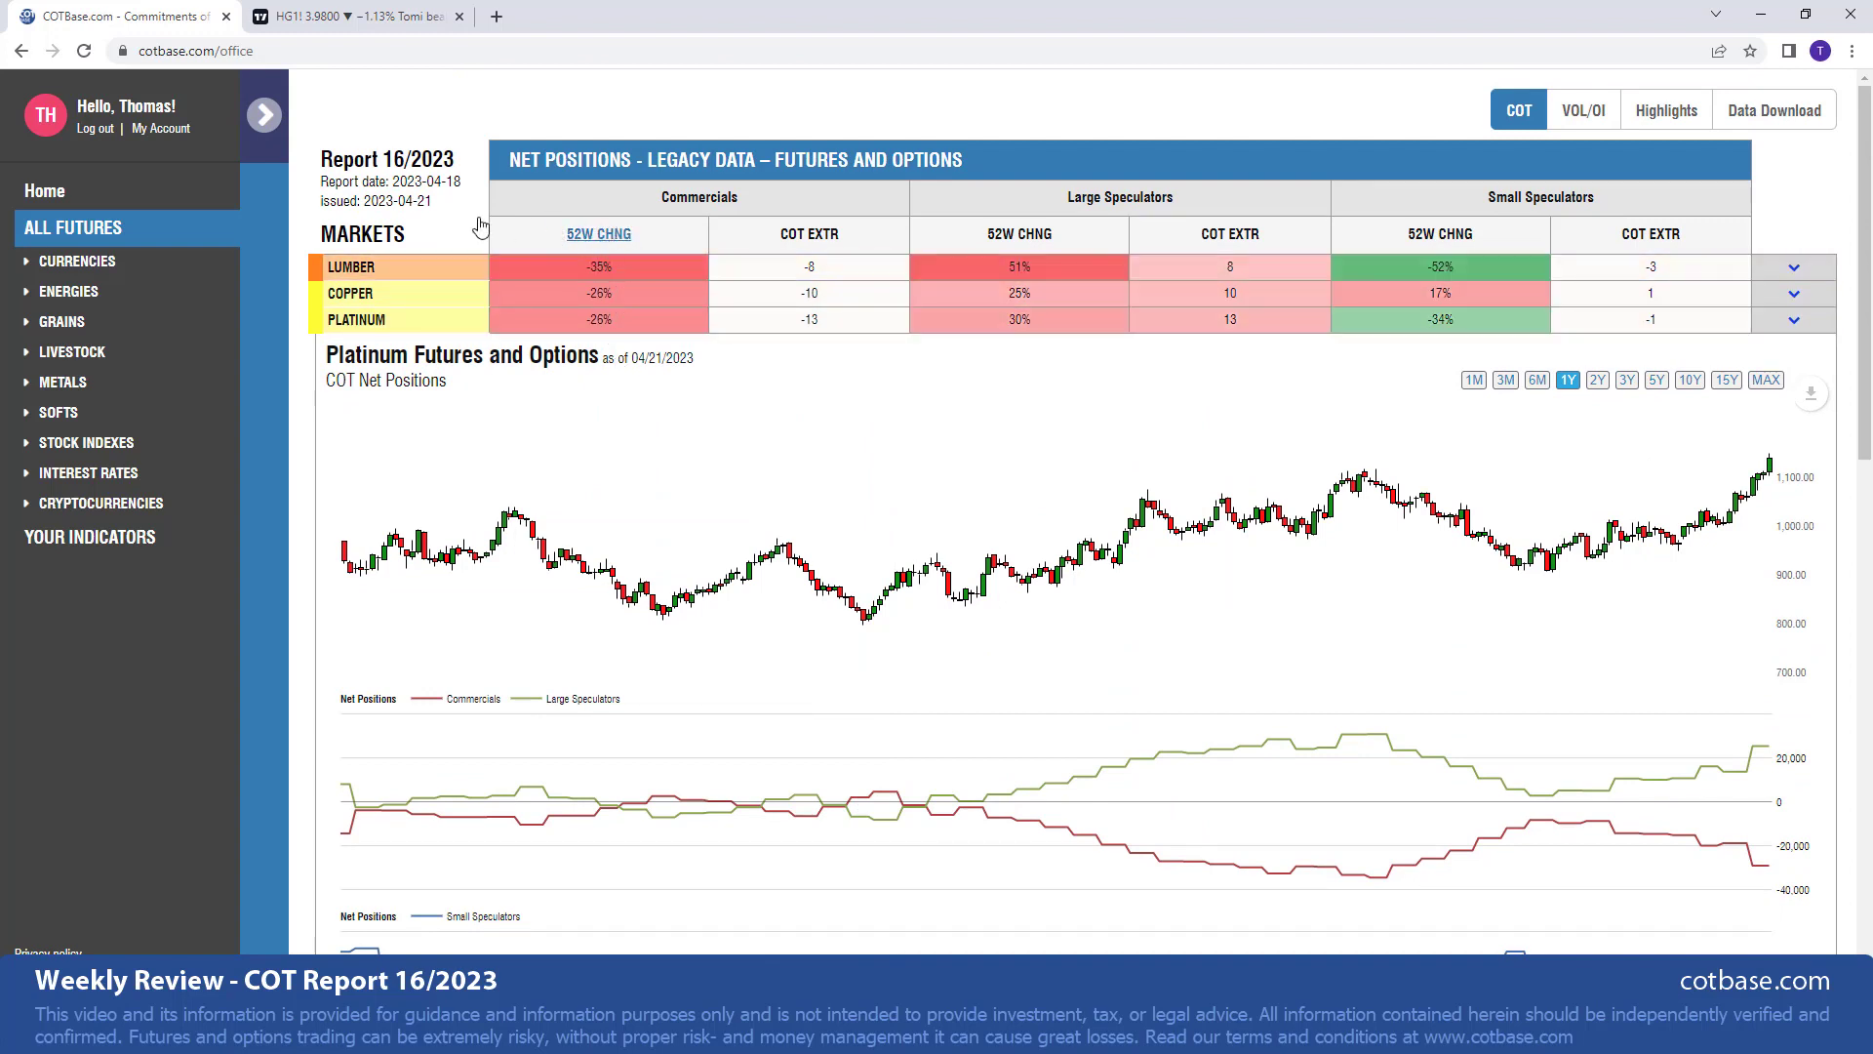
- In Settings, add a 104-week change lookback, refresh, and sort by Commercials 52W change
left_click(263, 116)
scroll(459, 691, "down", 1)
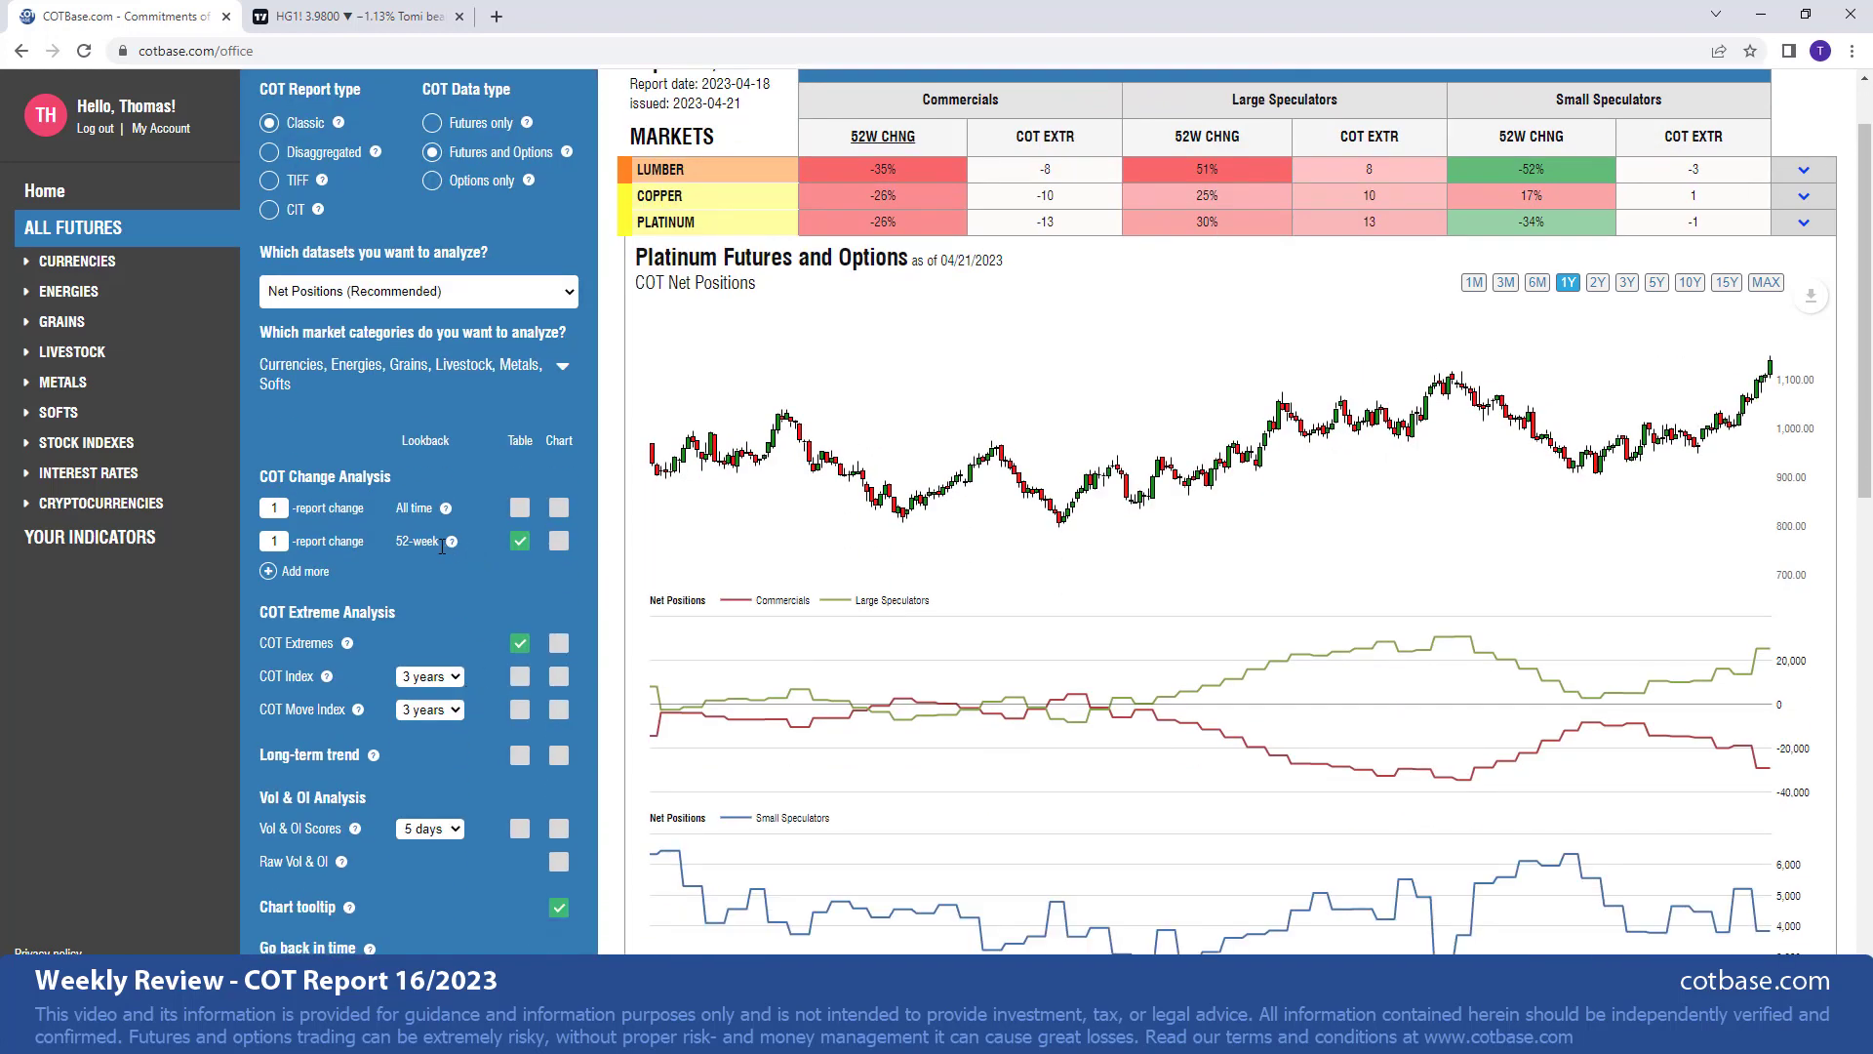
left_click(298, 572)
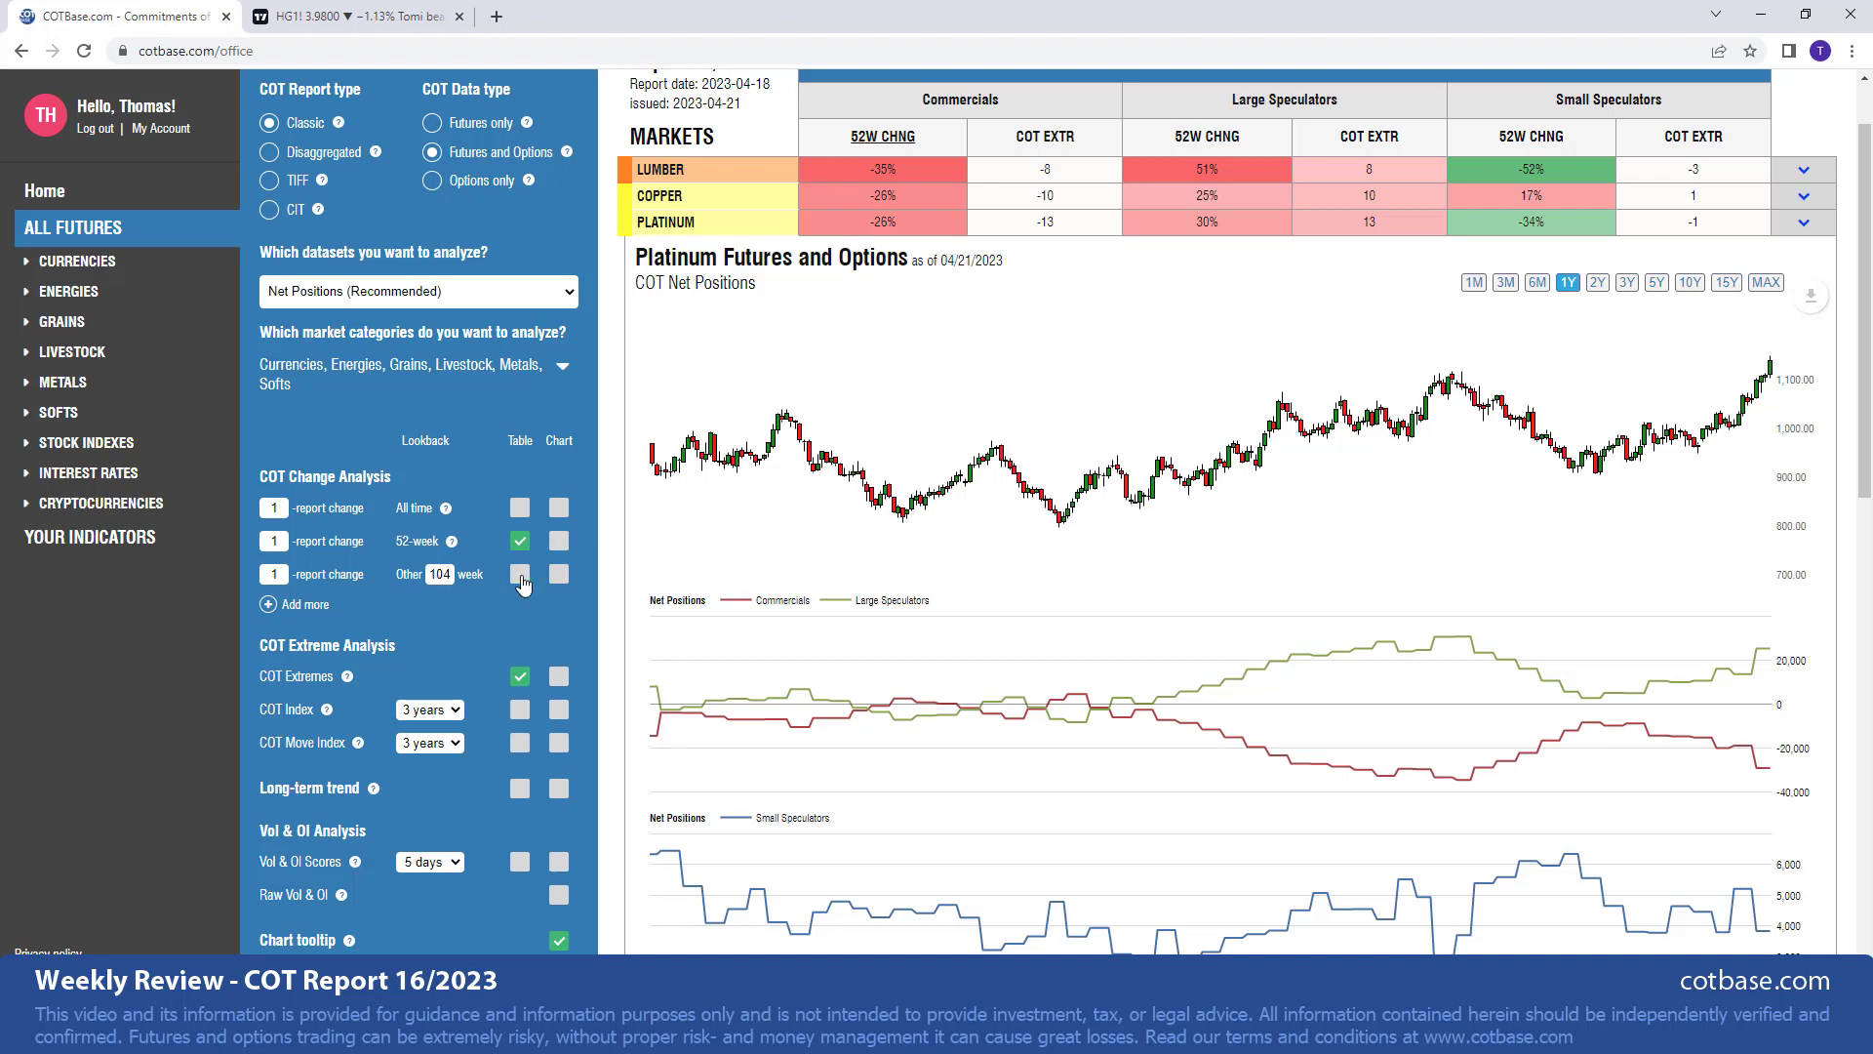
left_click(521, 577)
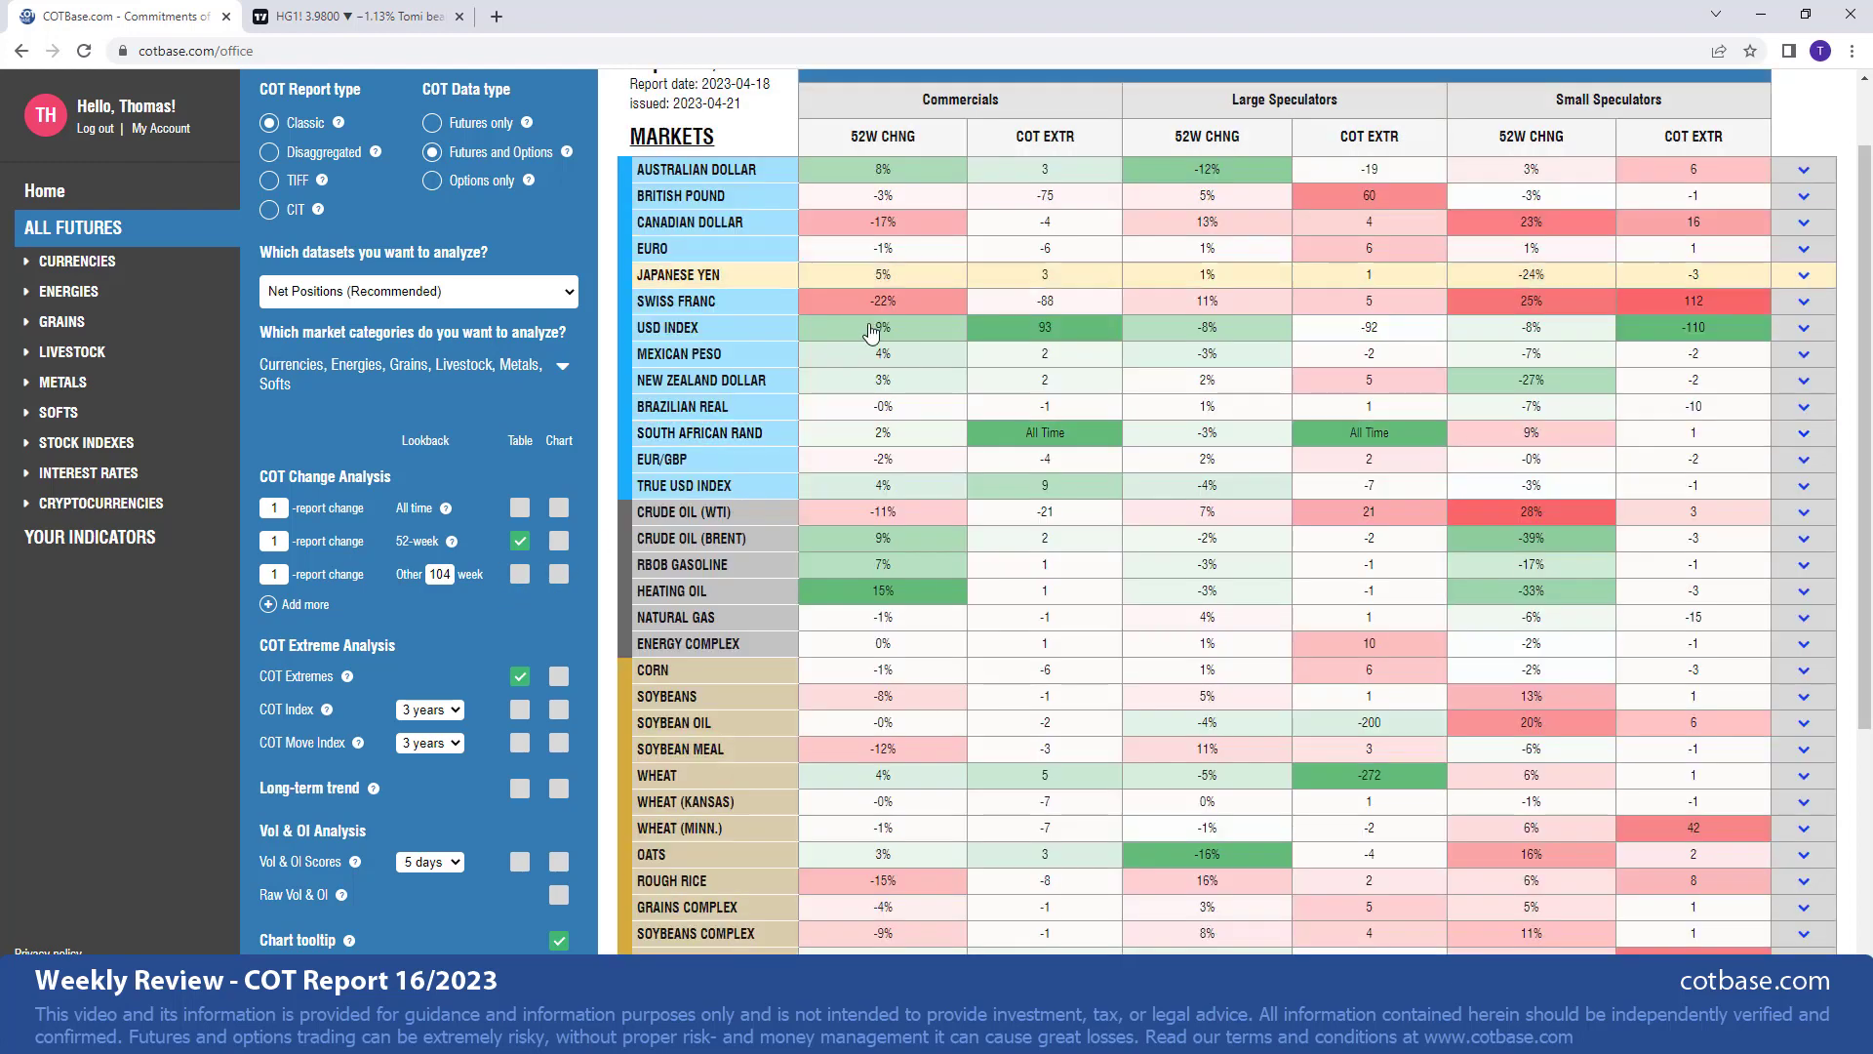
left_click(883, 135)
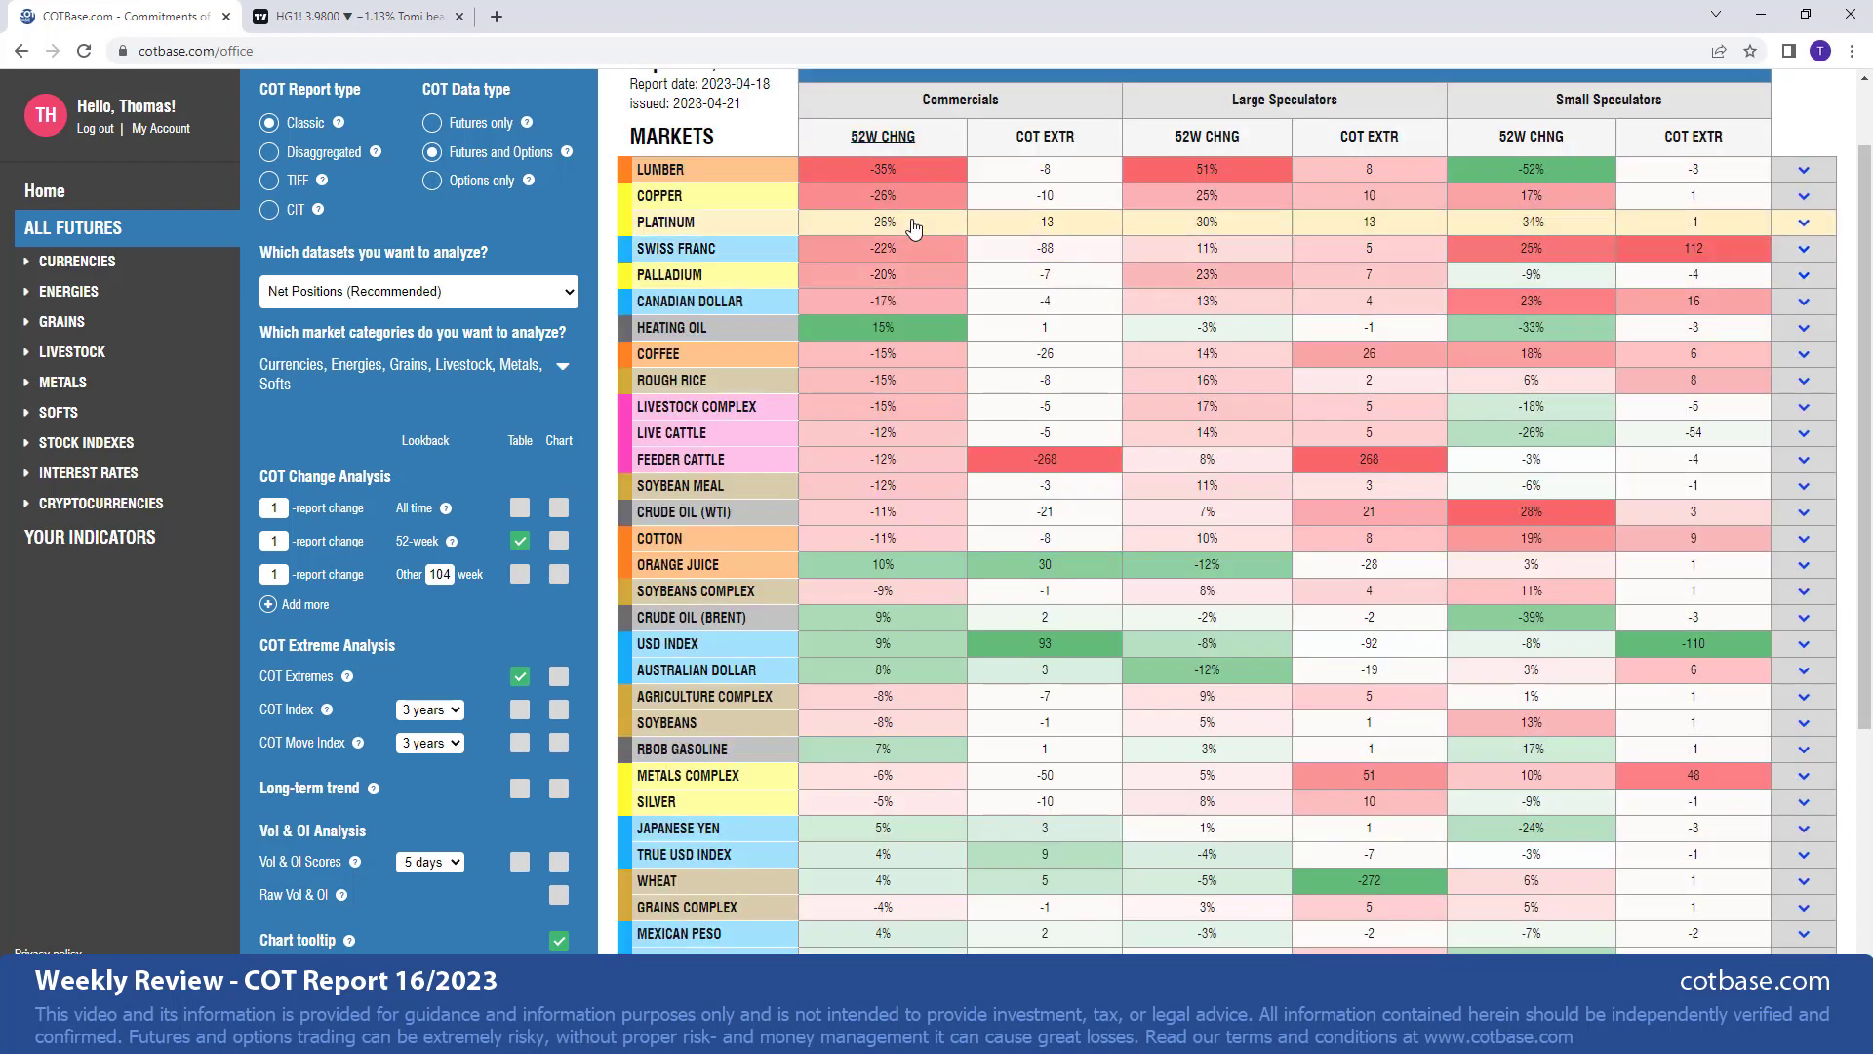
scroll(879, 234, "down", 1)
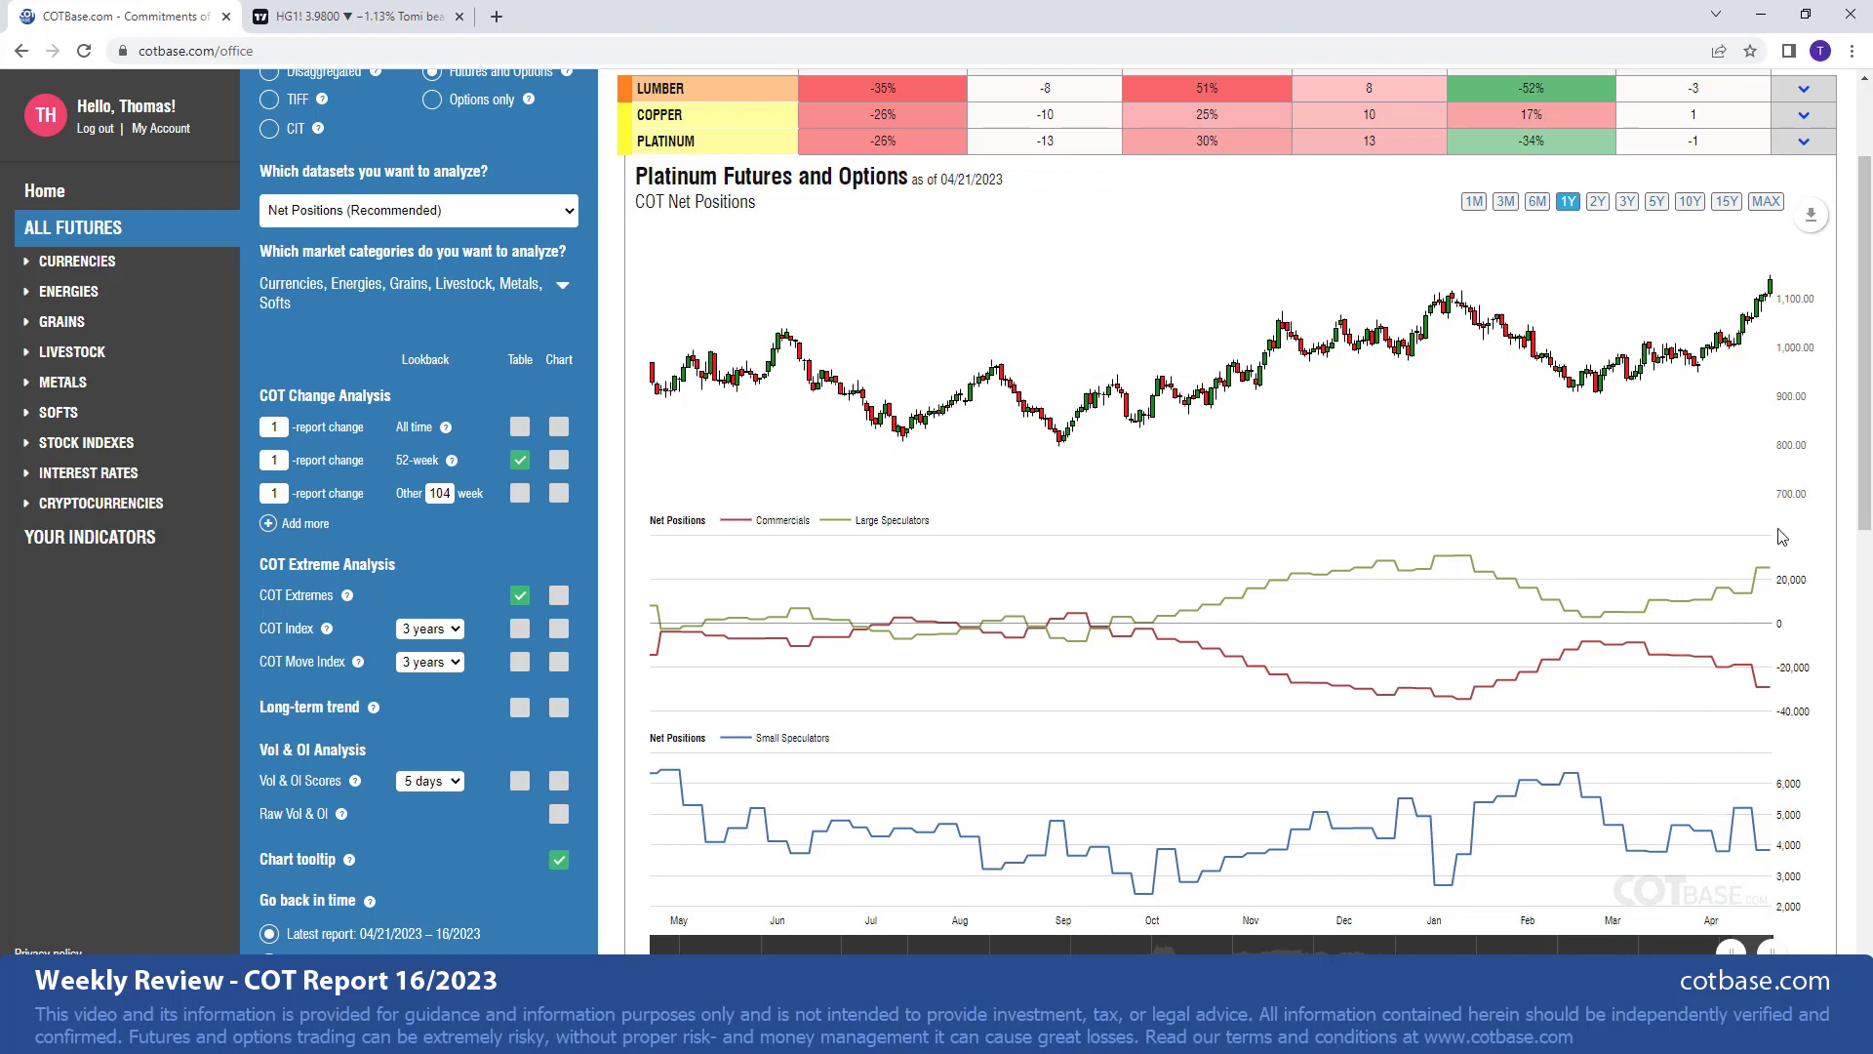
- Switch the Platinum net positions chart to the 5Y range, then scroll back up
left_click(1658, 202)
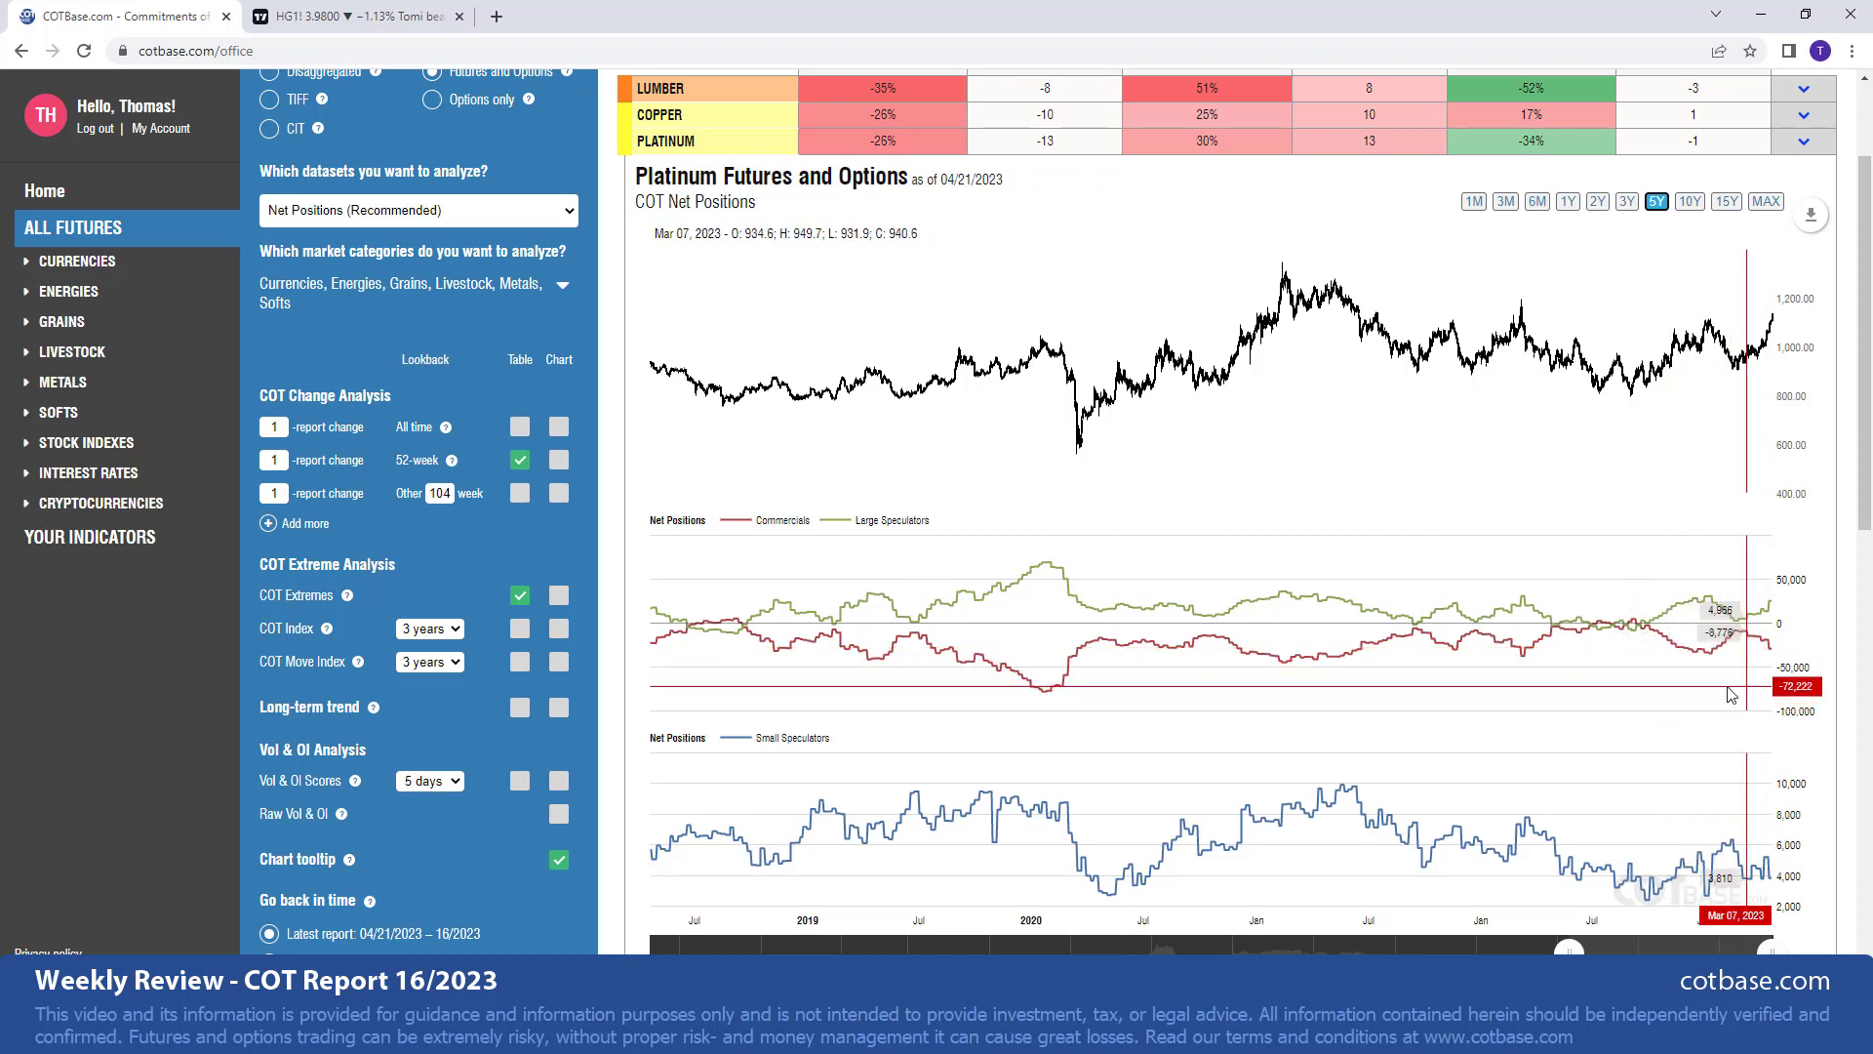
scroll(1666, 566, "up", 2)
- Sort markets by the Large Speculators COT EXTR column and expand the Lean Hogs chart
left_click(1405, 239)
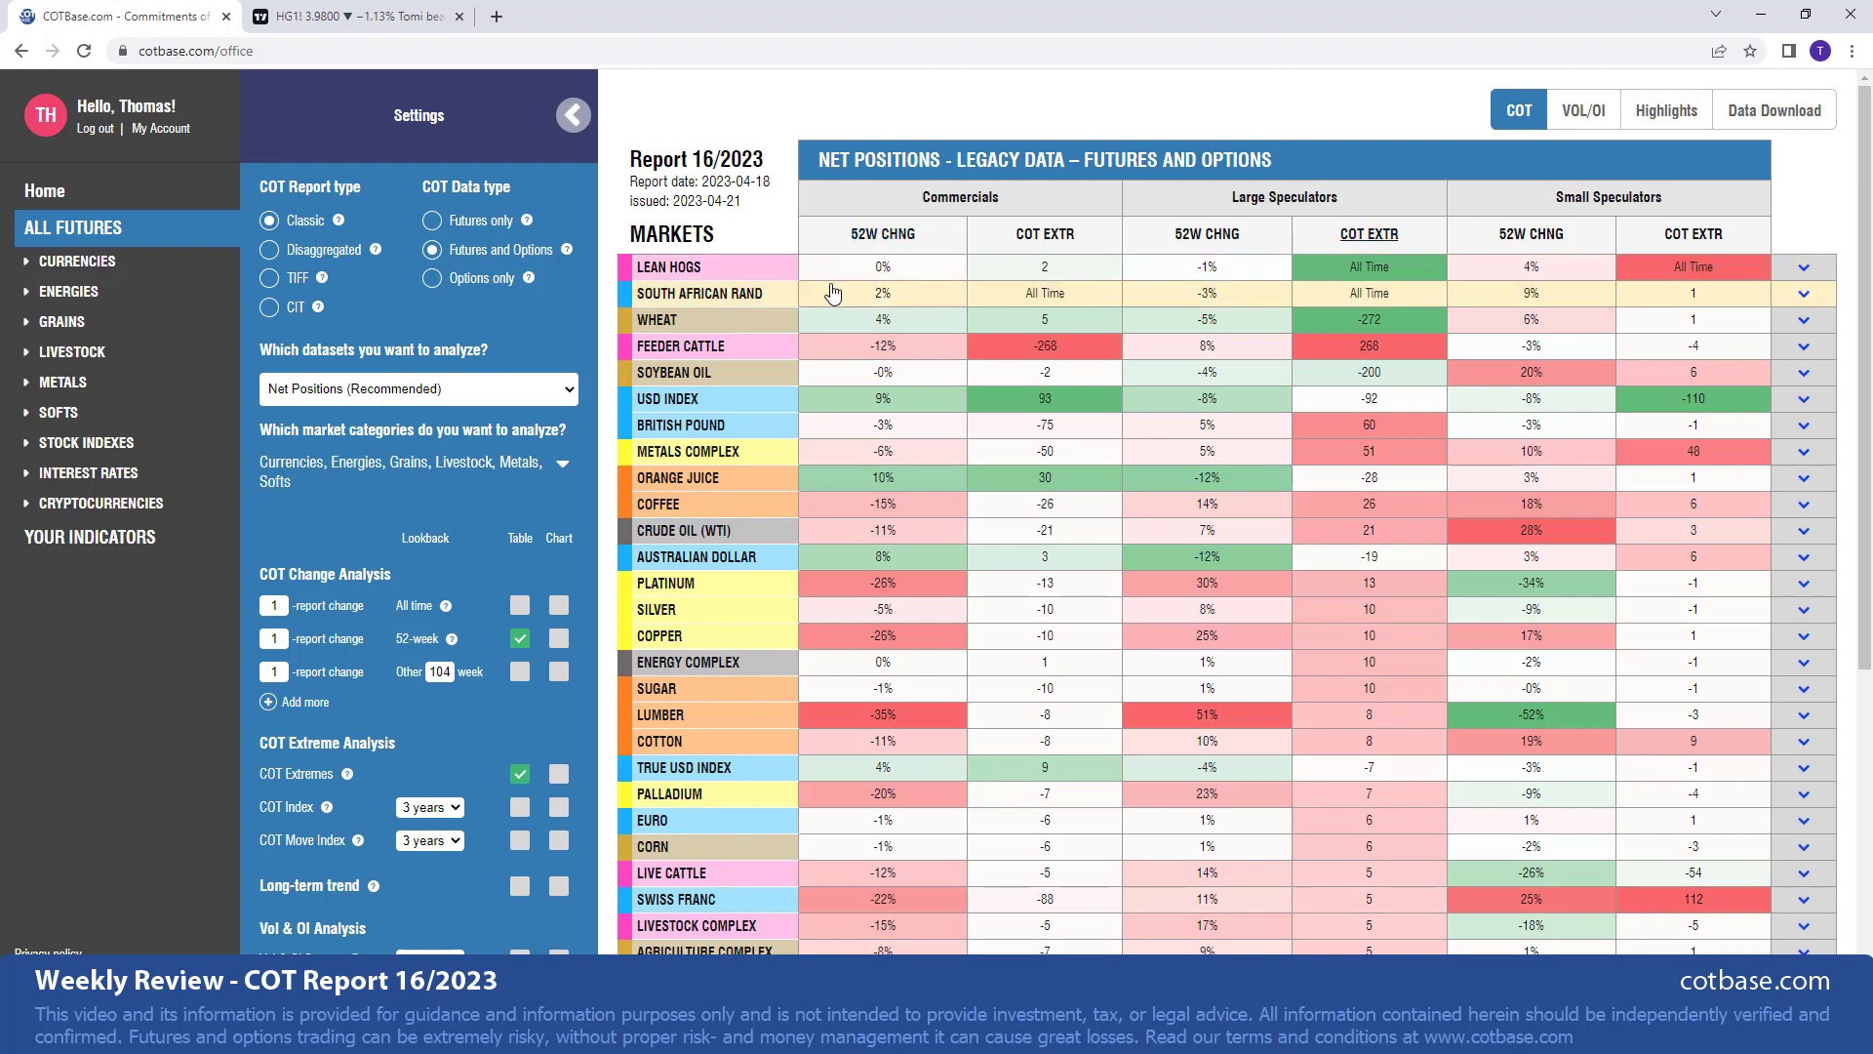
left_click(777, 275)
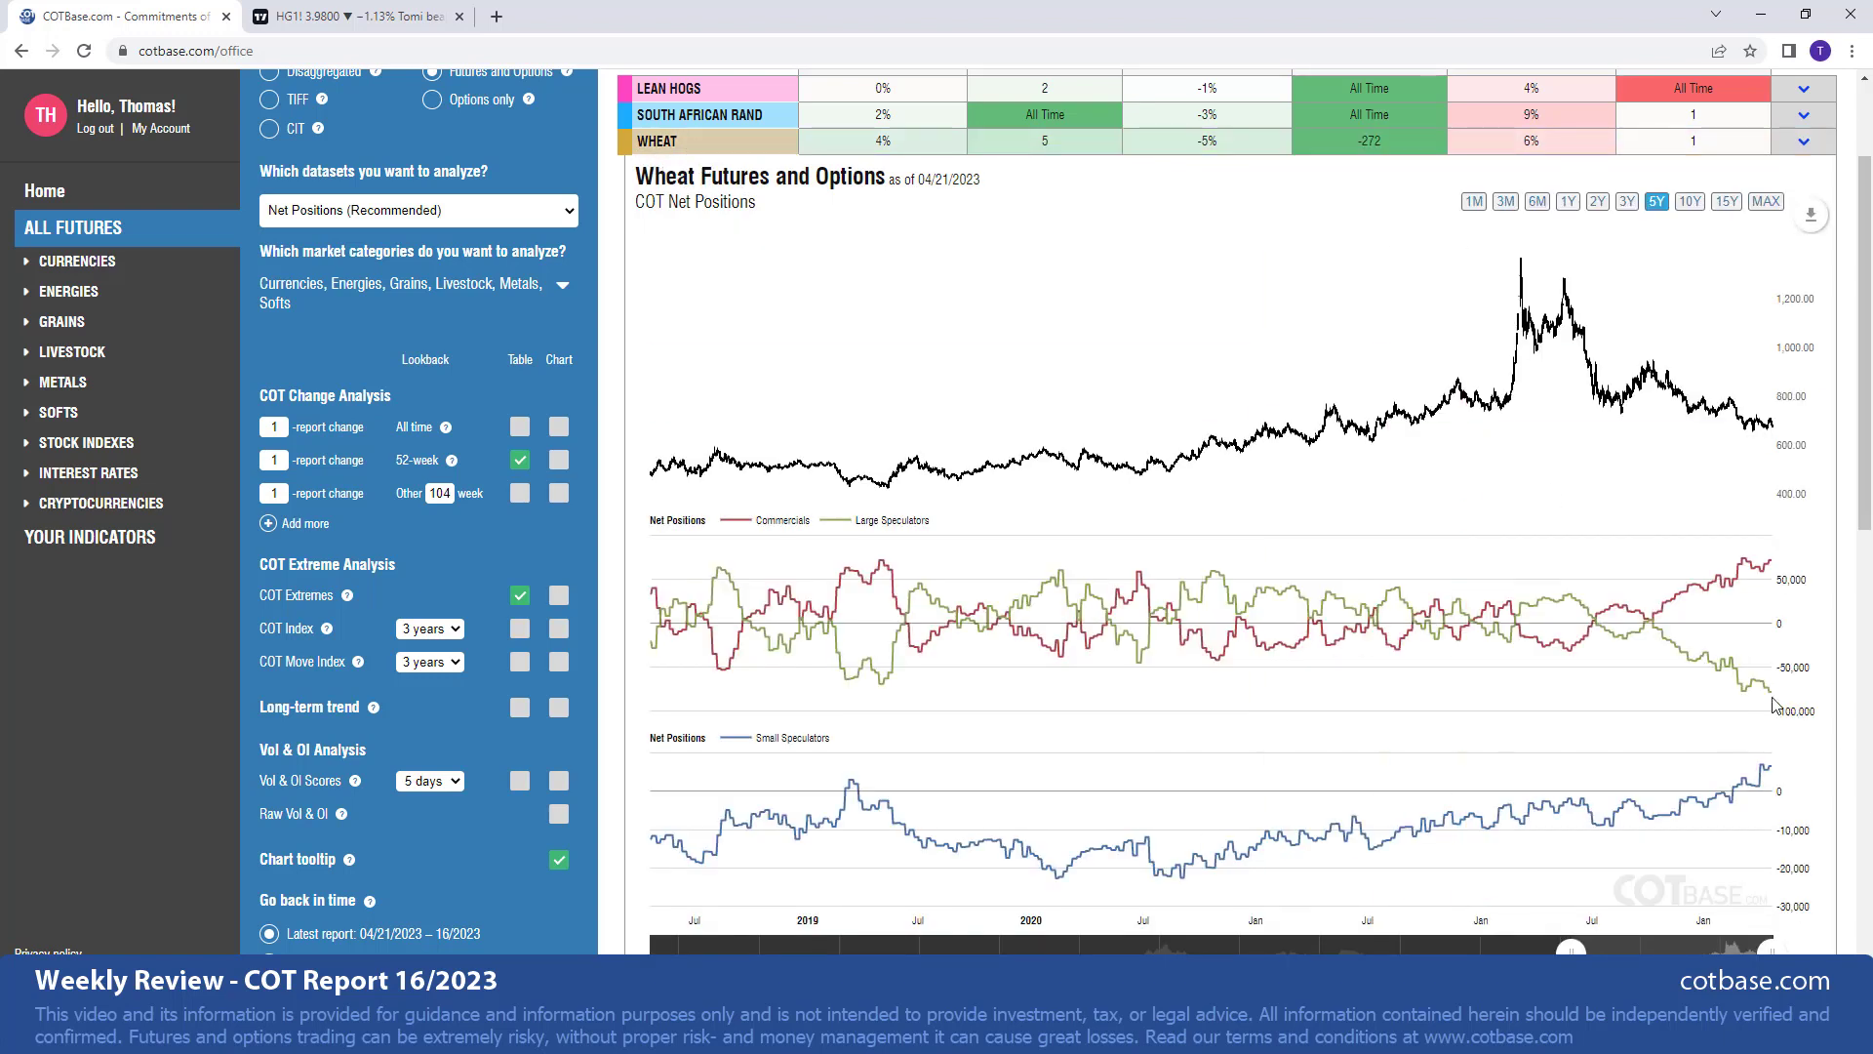
- Read values on the five-year Wheat chart, with commercials near 74,444 net long, then return to the top
mouse_move(1774, 703)
mouse_move(1768, 566)
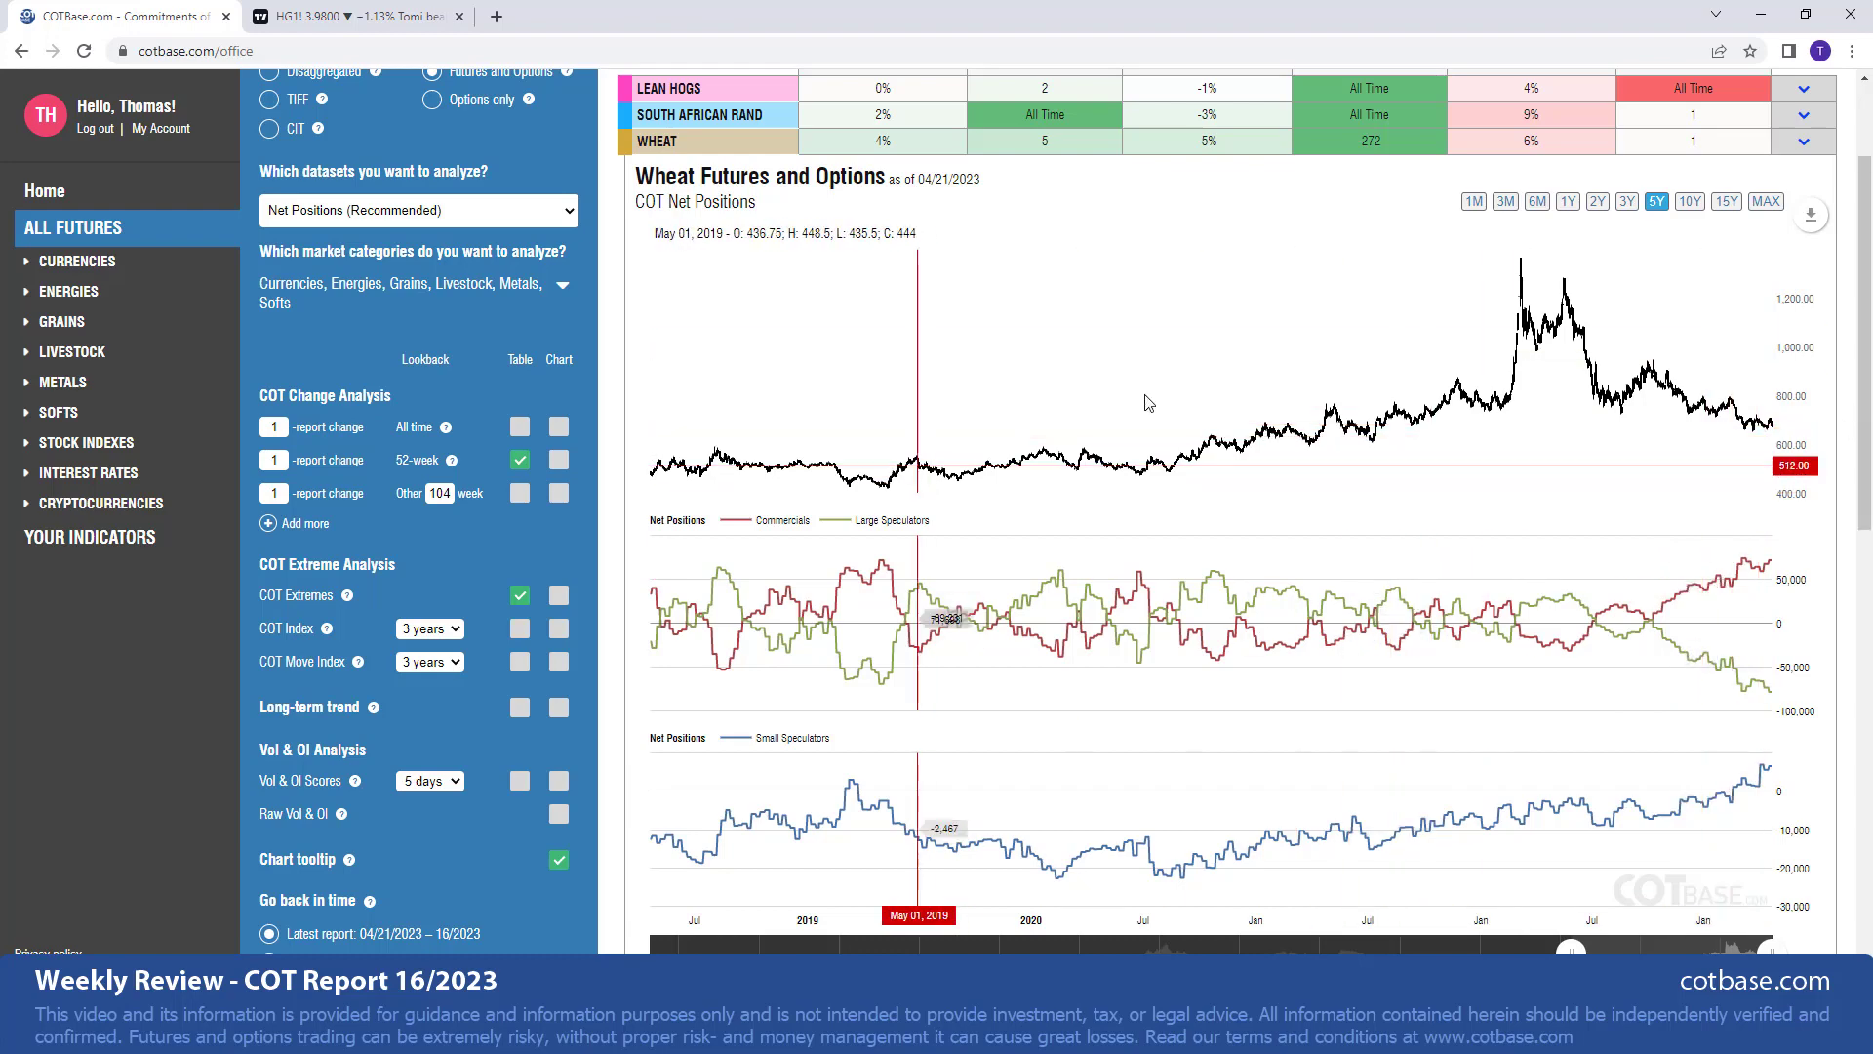
scroll(932, 468, "up", 2)
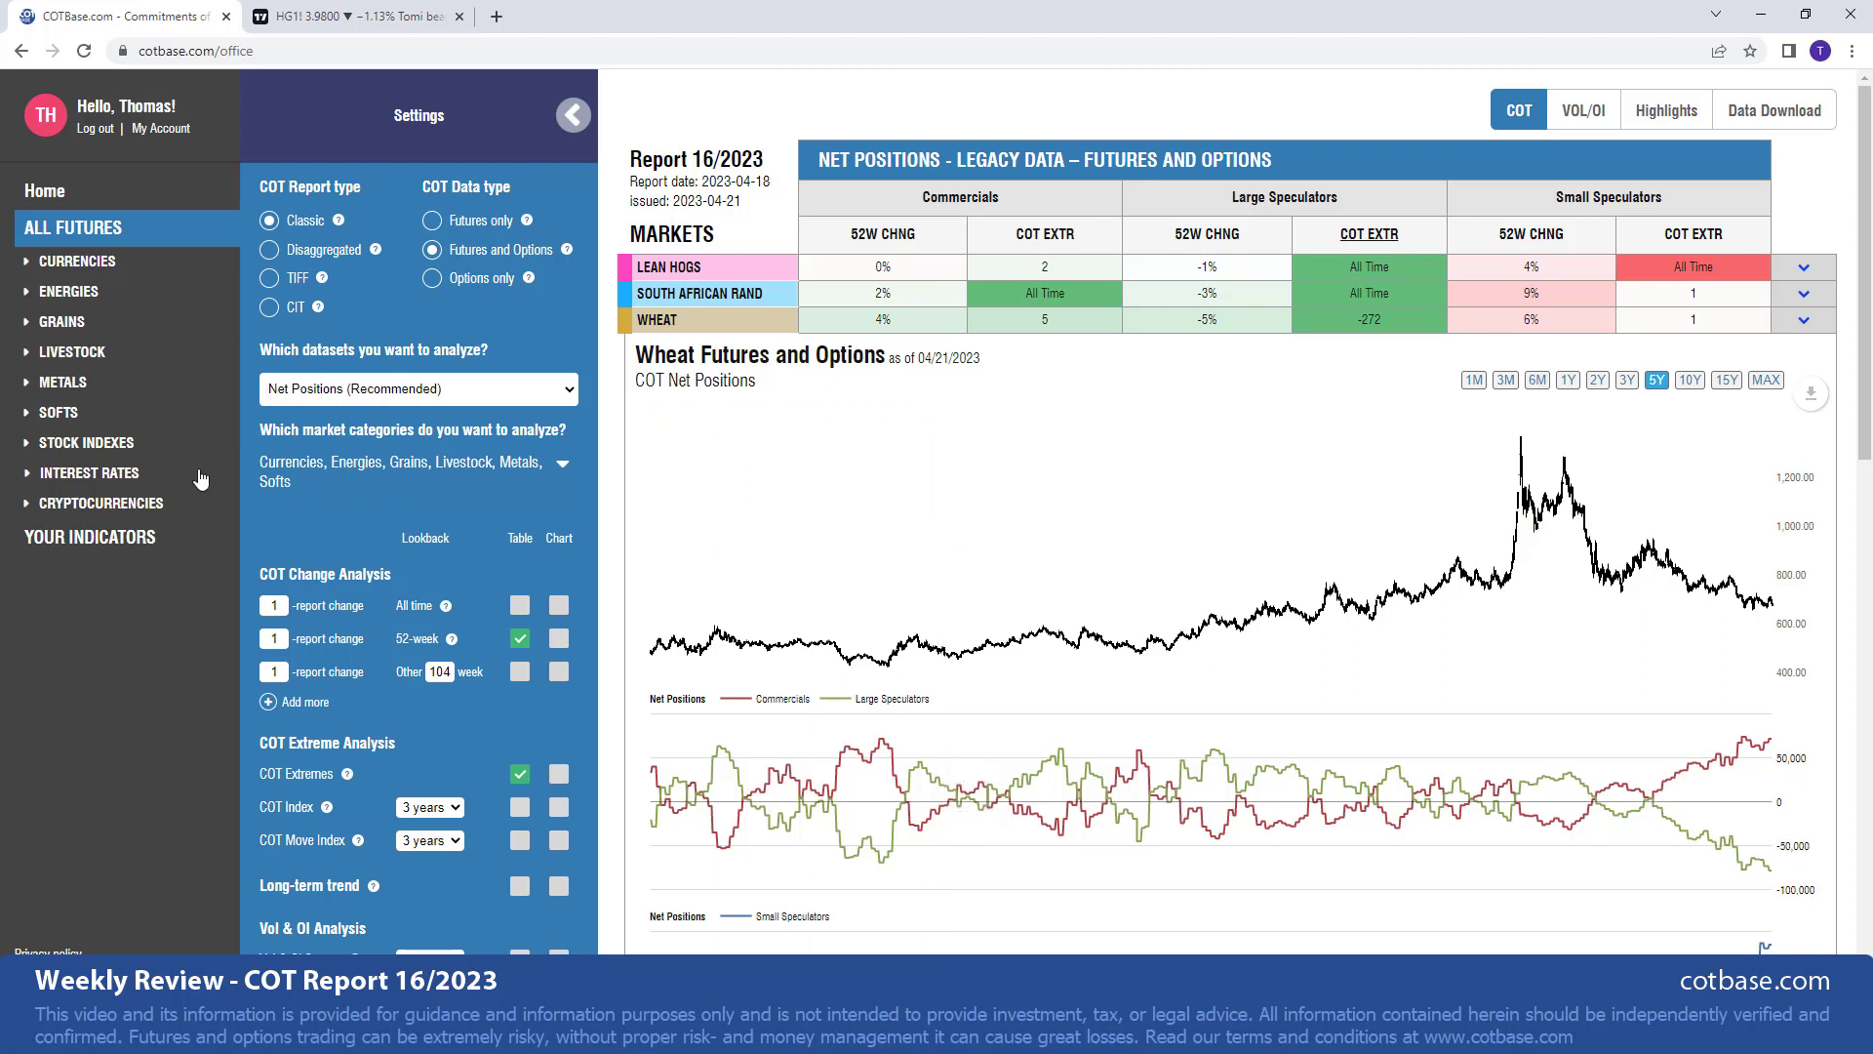
- Open Wheat under GRAINS and collapse Settings to widen the Report 16/2023 legacy data tables
left_click(74, 322)
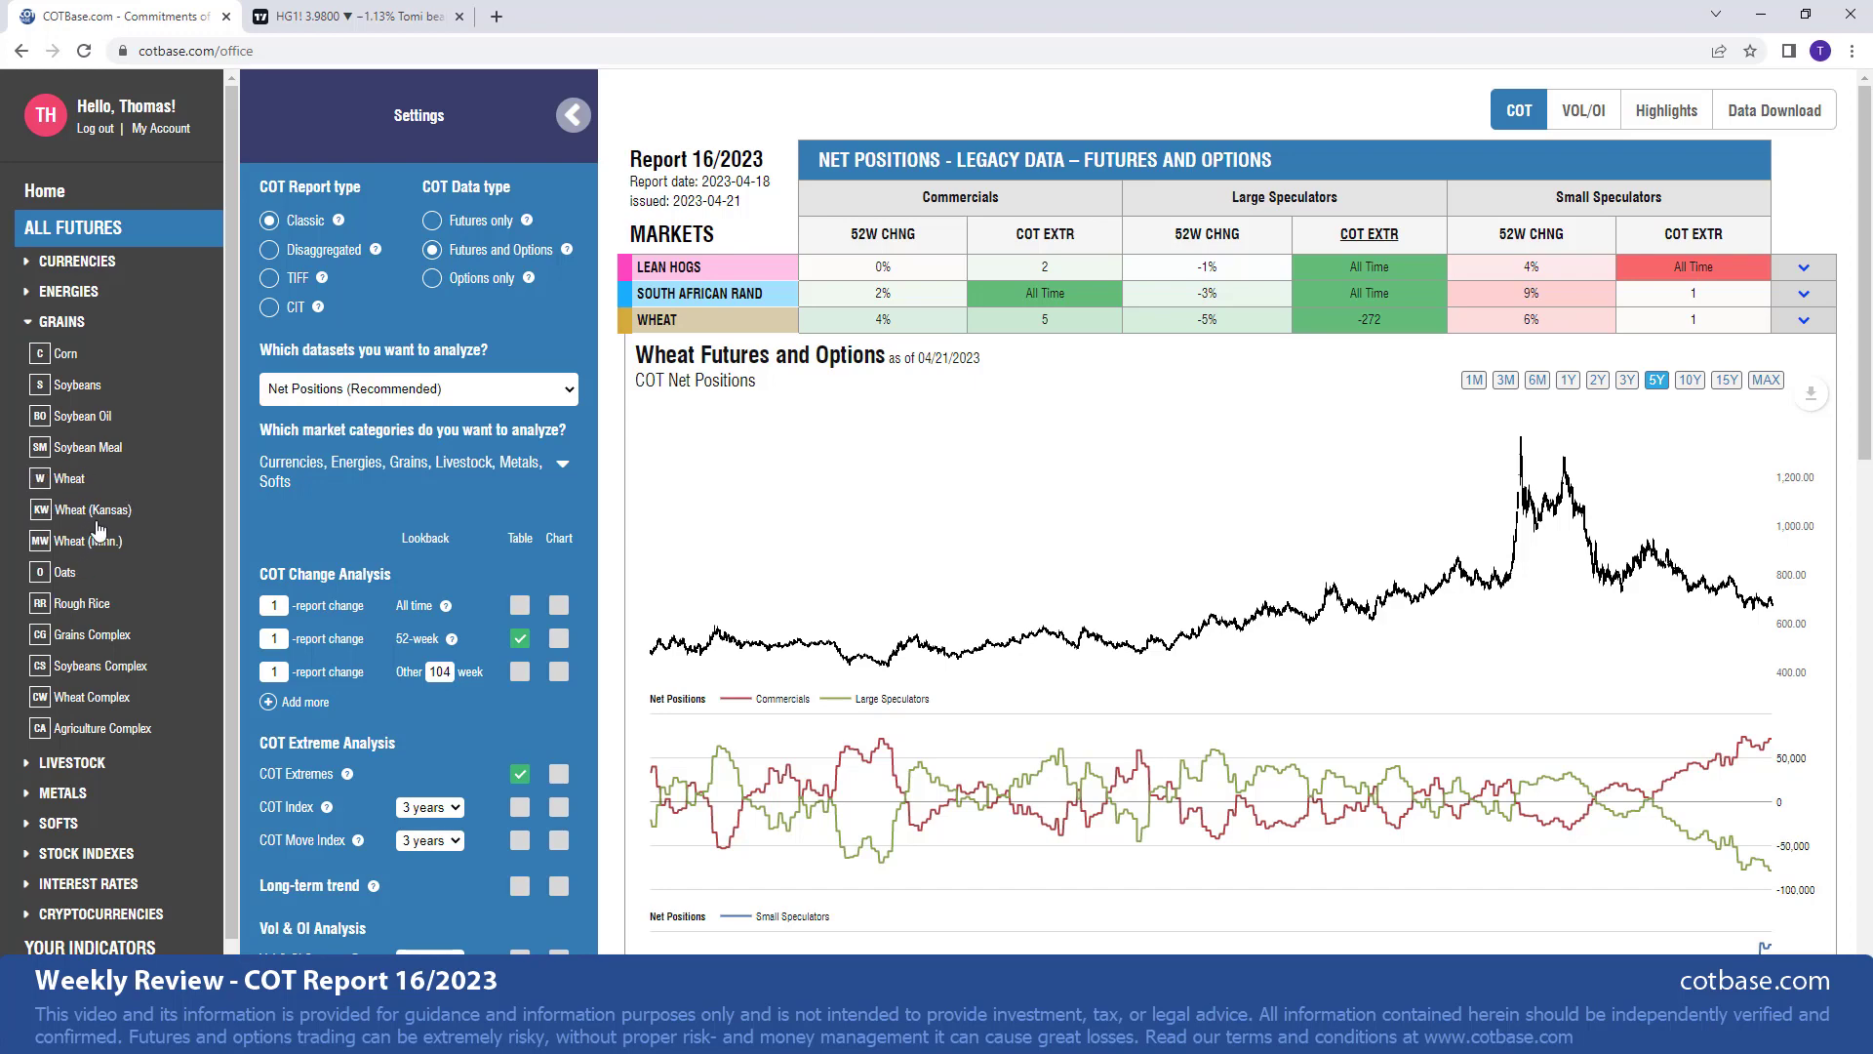
left_click(70, 479)
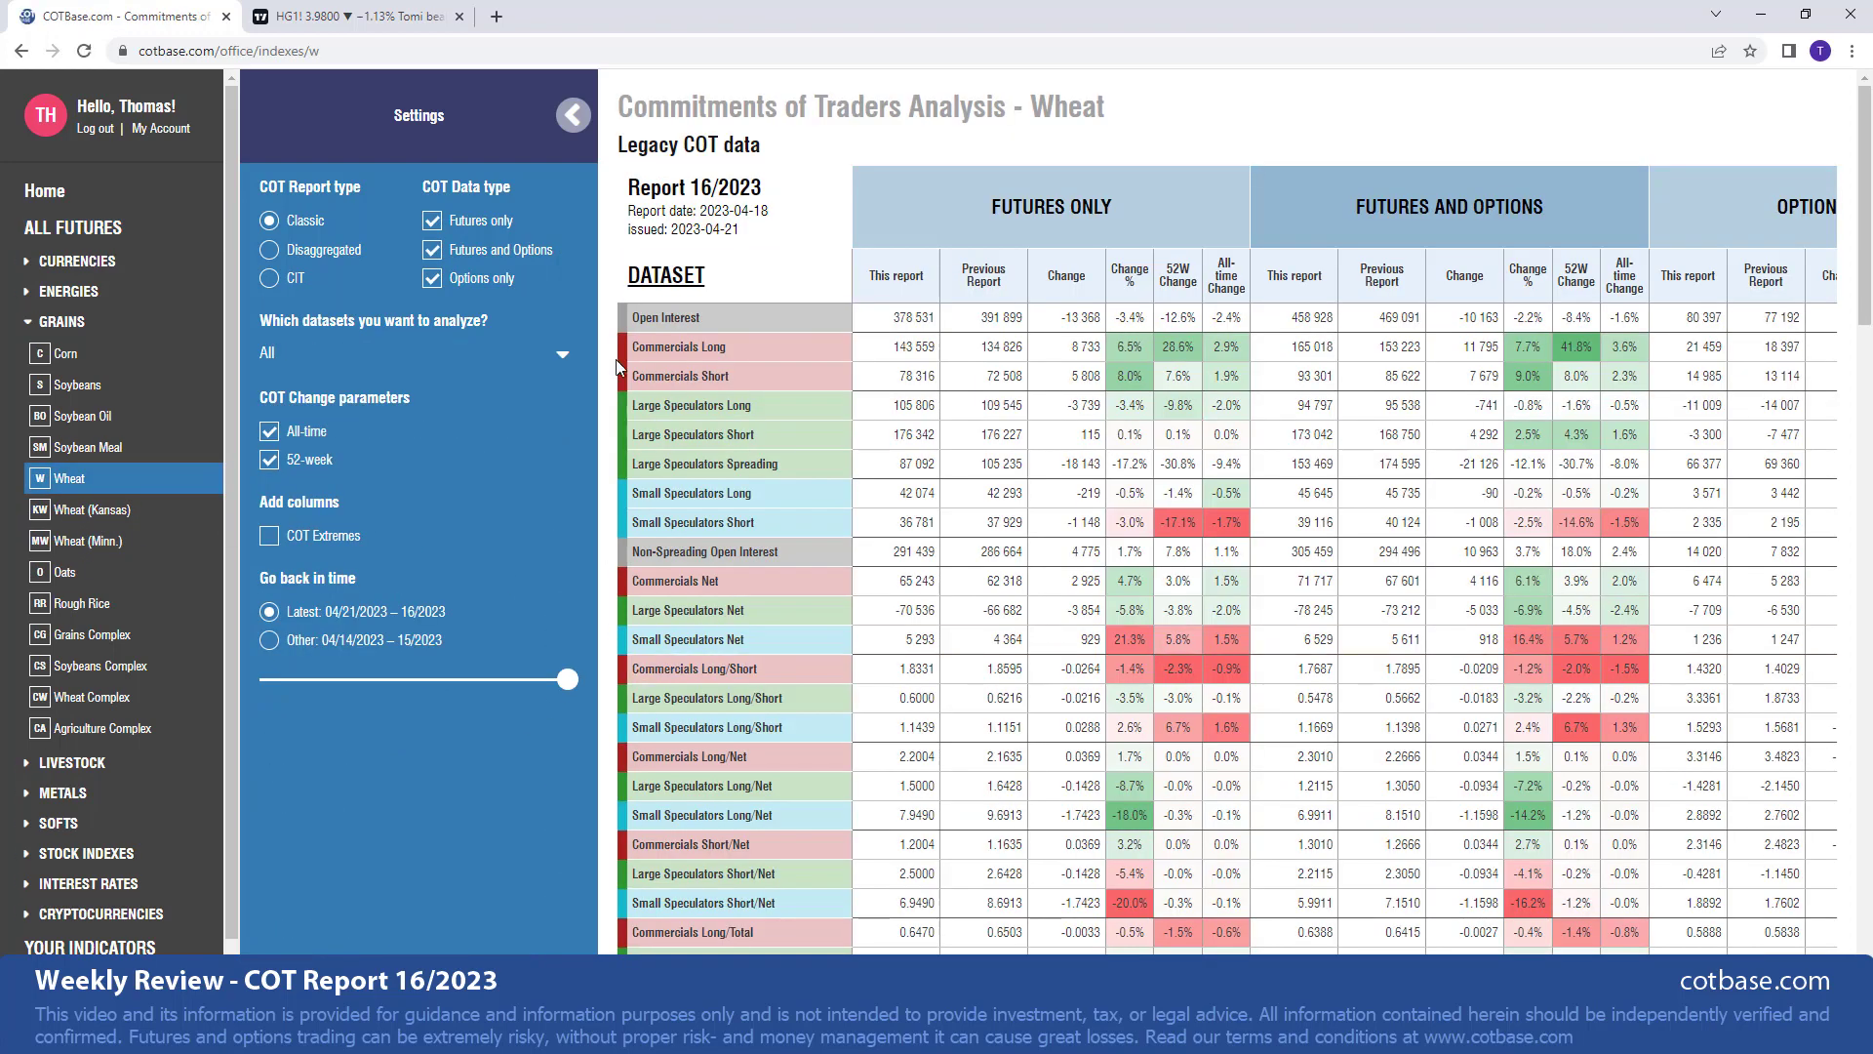
left_click(574, 115)
scroll(674, 447, "down", 1)
scroll(673, 446, "down", 20)
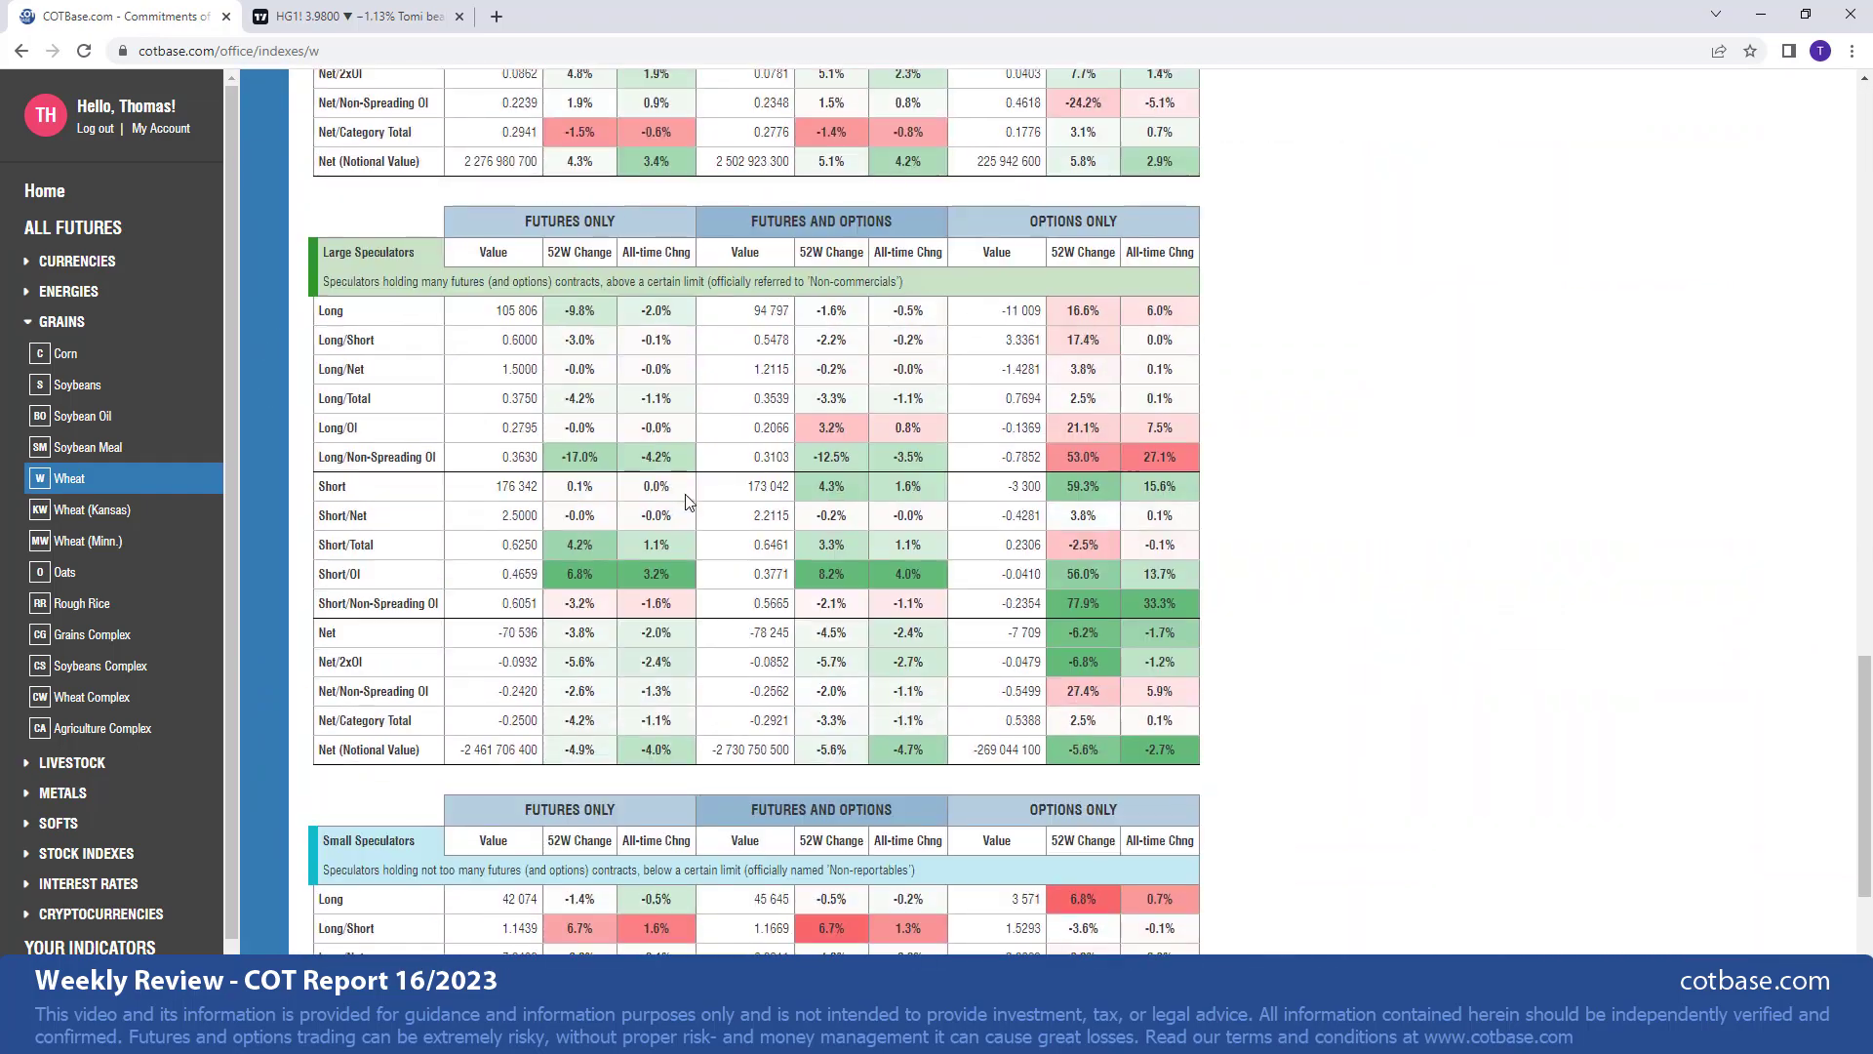
scroll(683, 478, "up", 10)
right_click(683, 470)
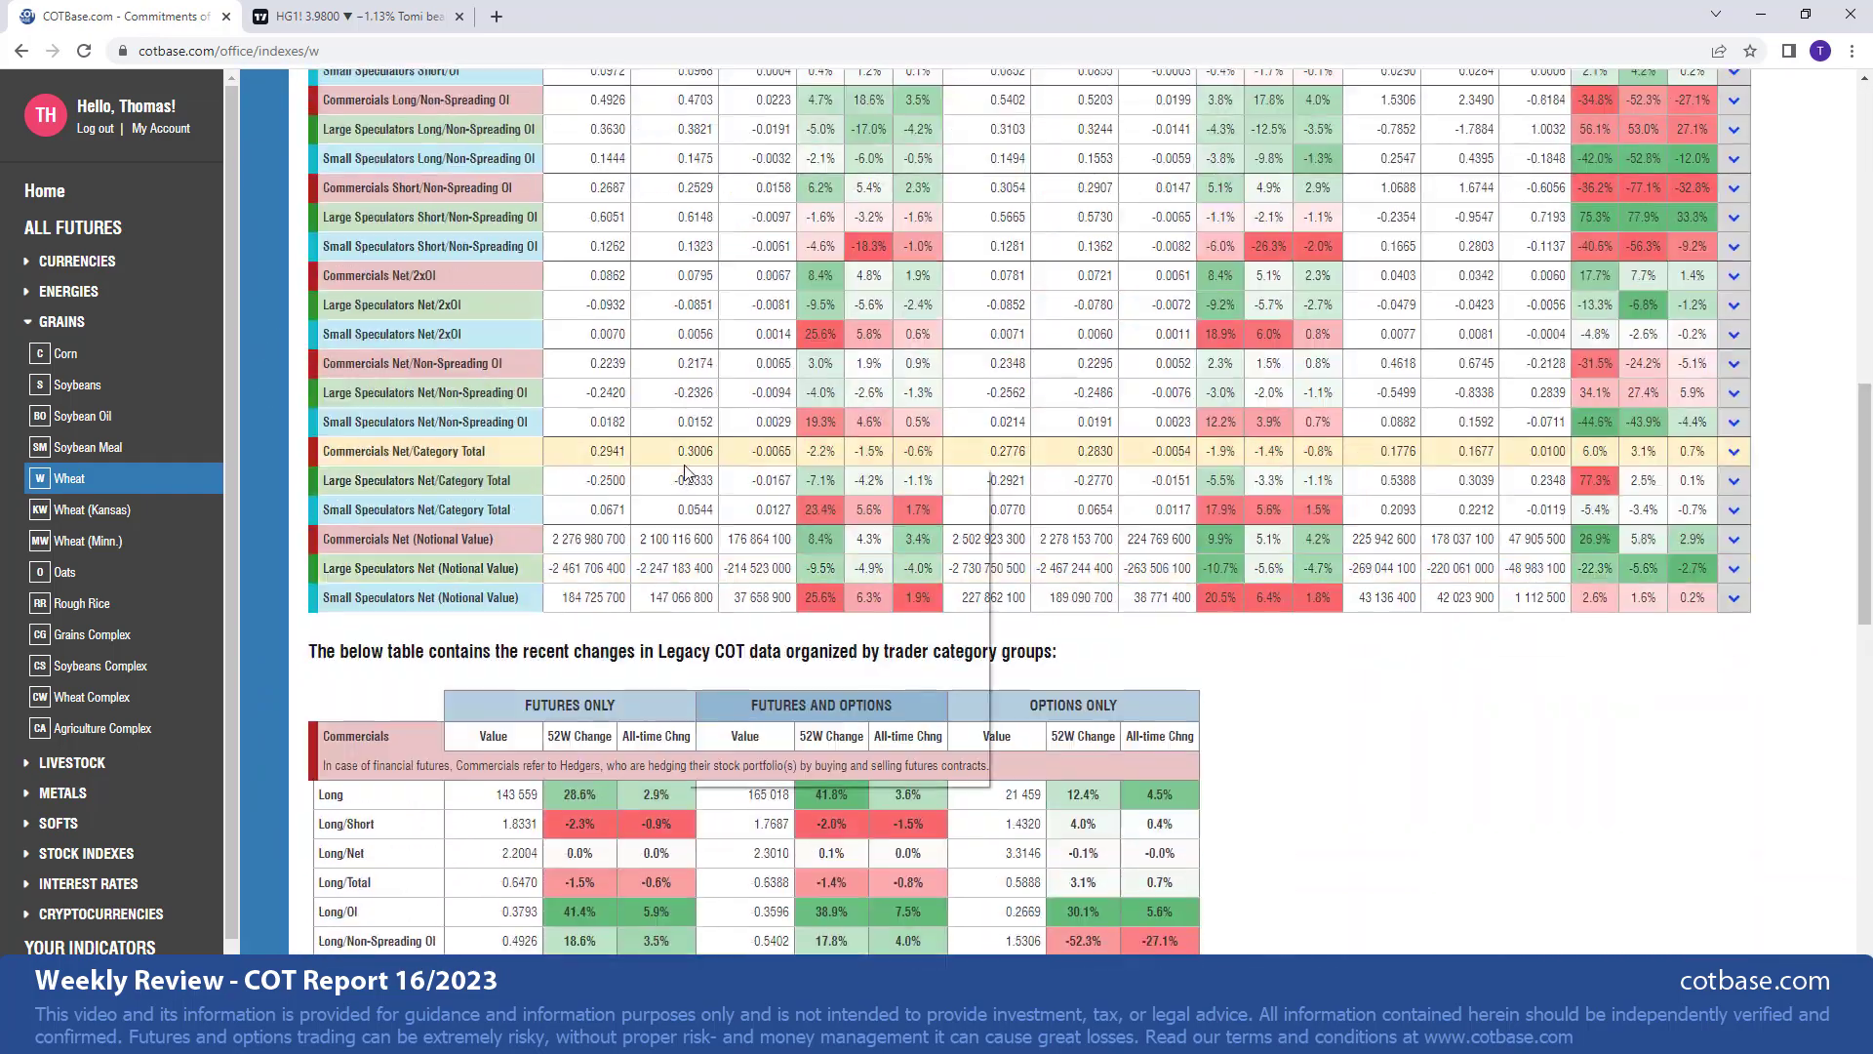
scroll(683, 478, "up", 15)
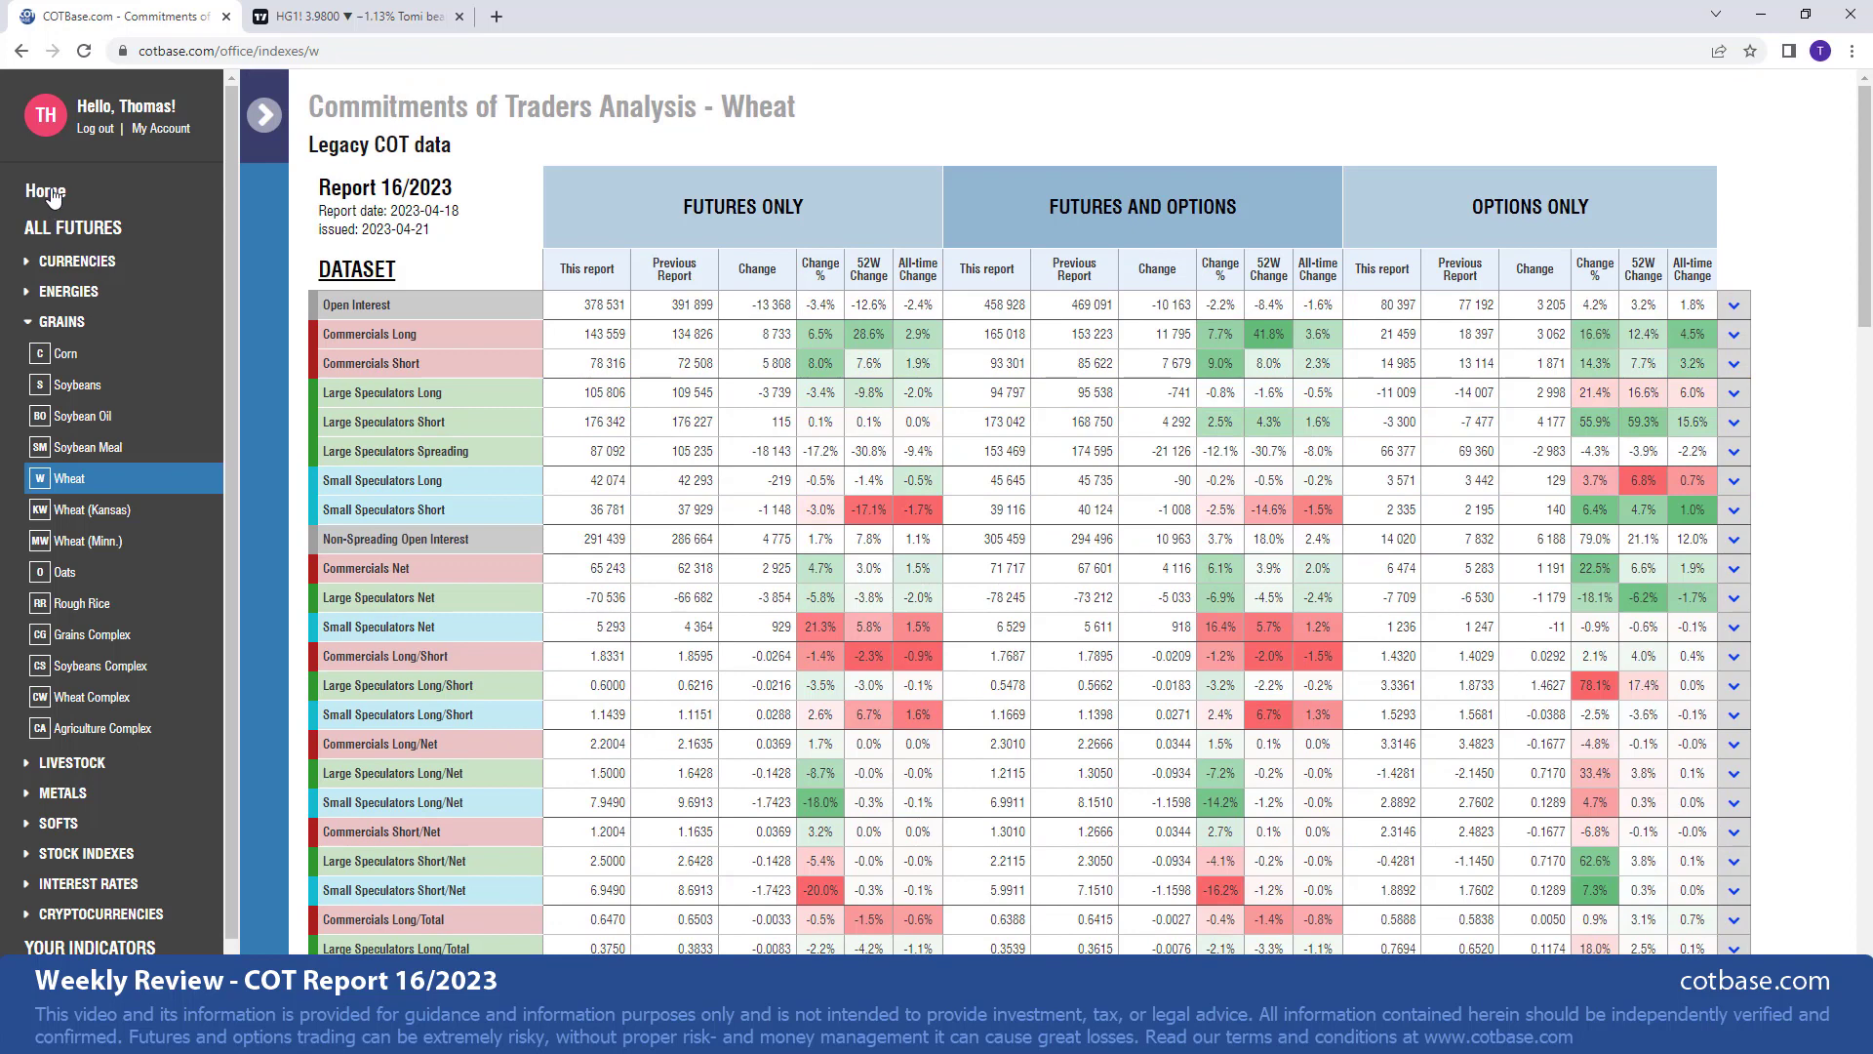
- Go Home, then to INDICATORS, pricing PRO and iCOT at $99/month and iCOT with AfterSignal at $149/month
left_click(44, 191)
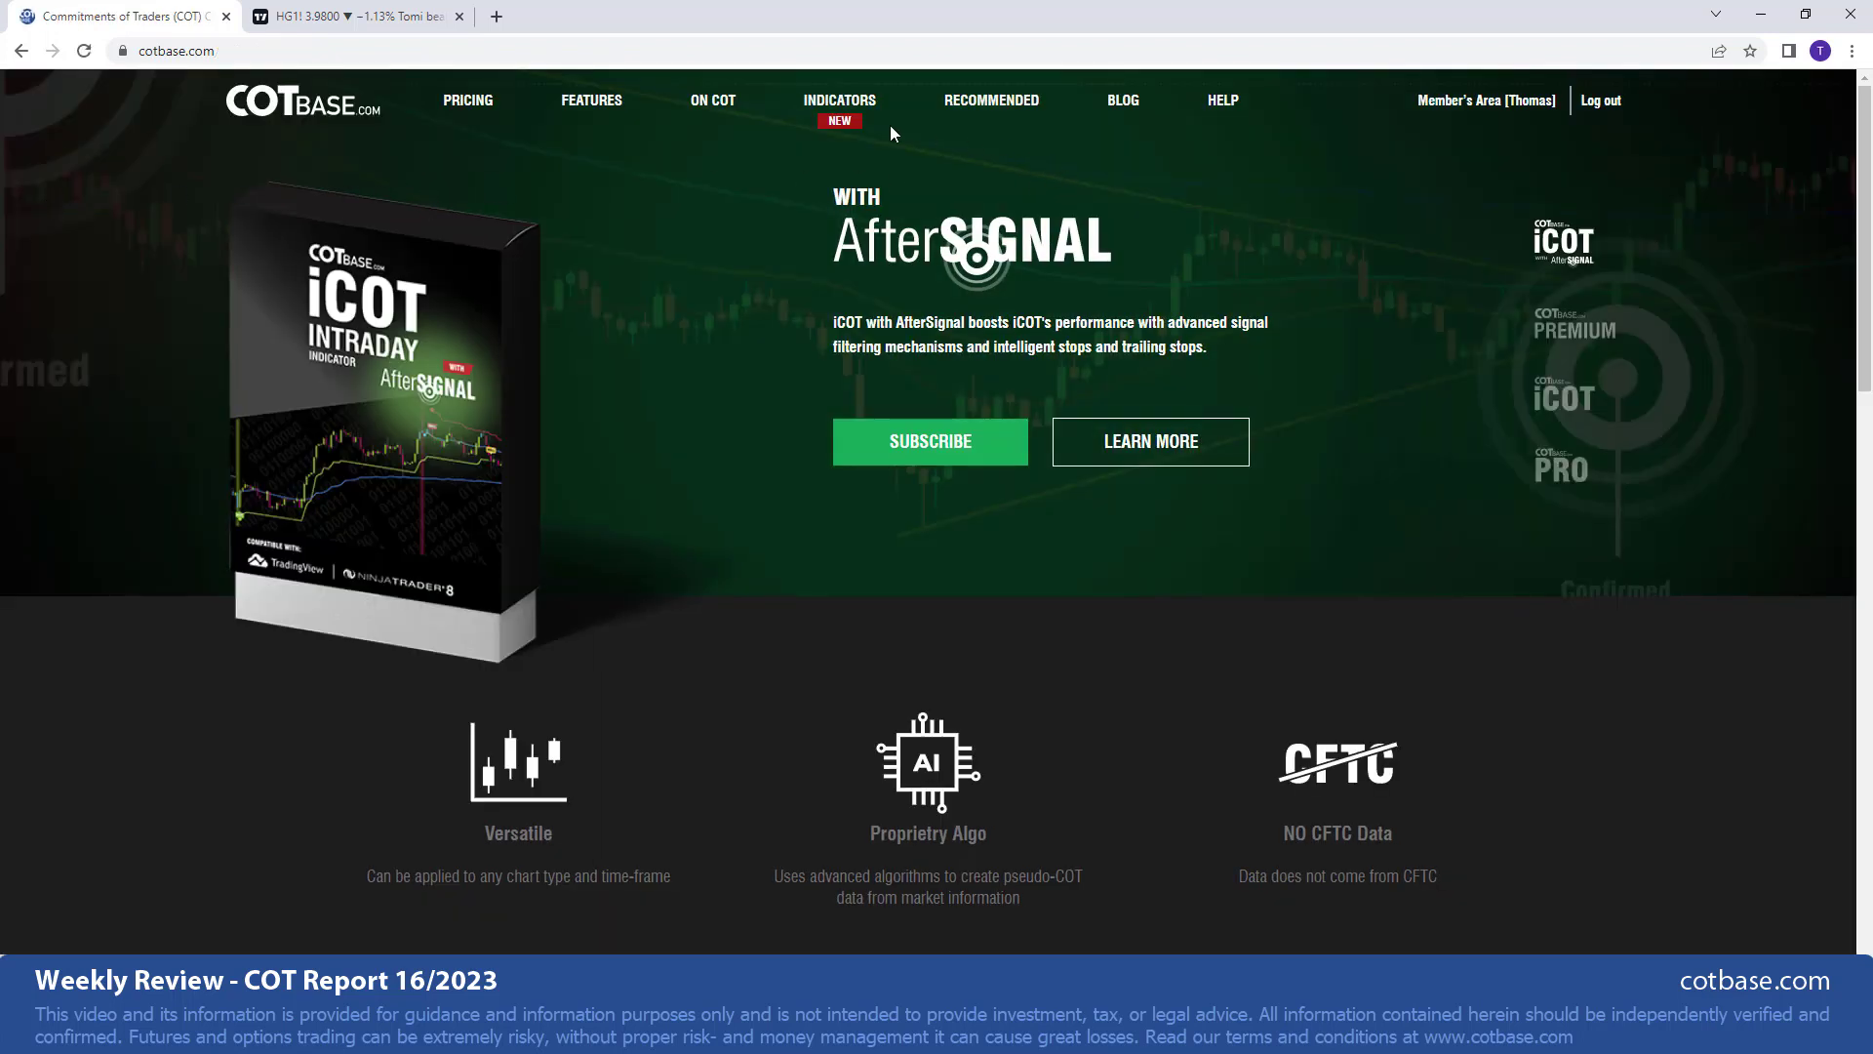
left_click(834, 113)
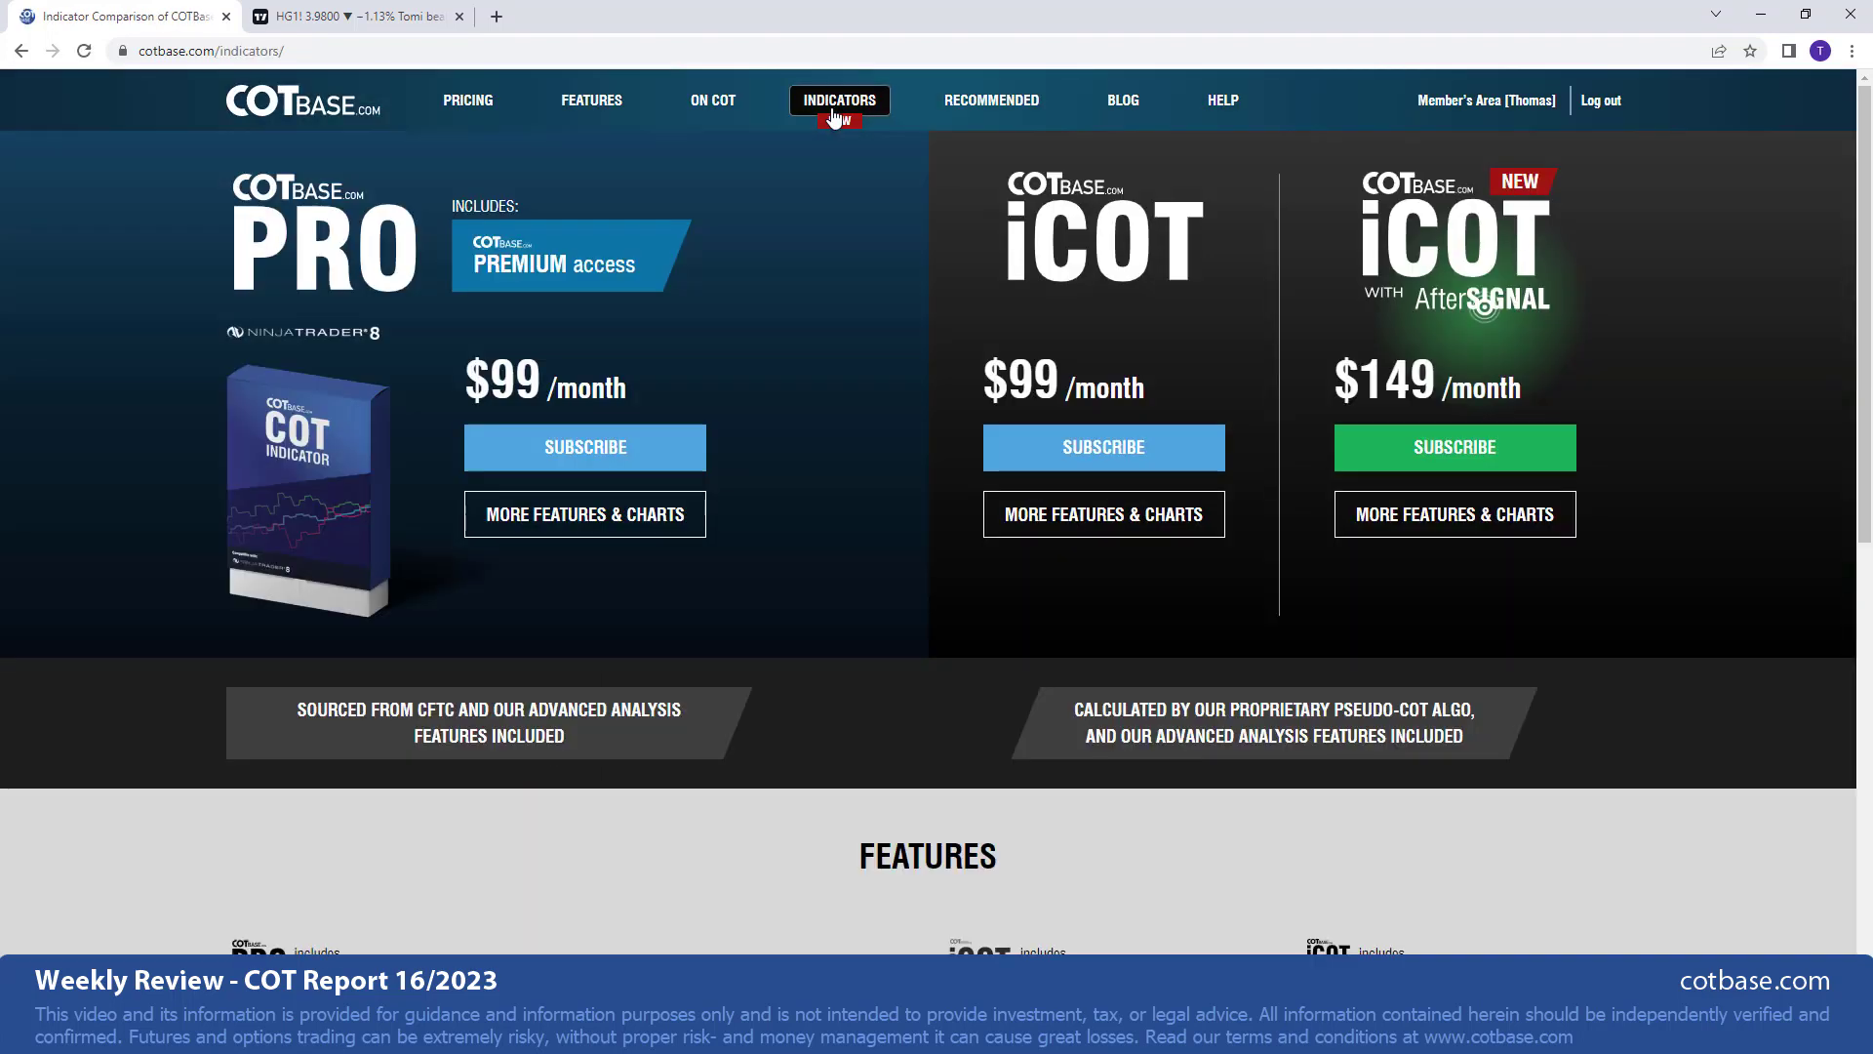